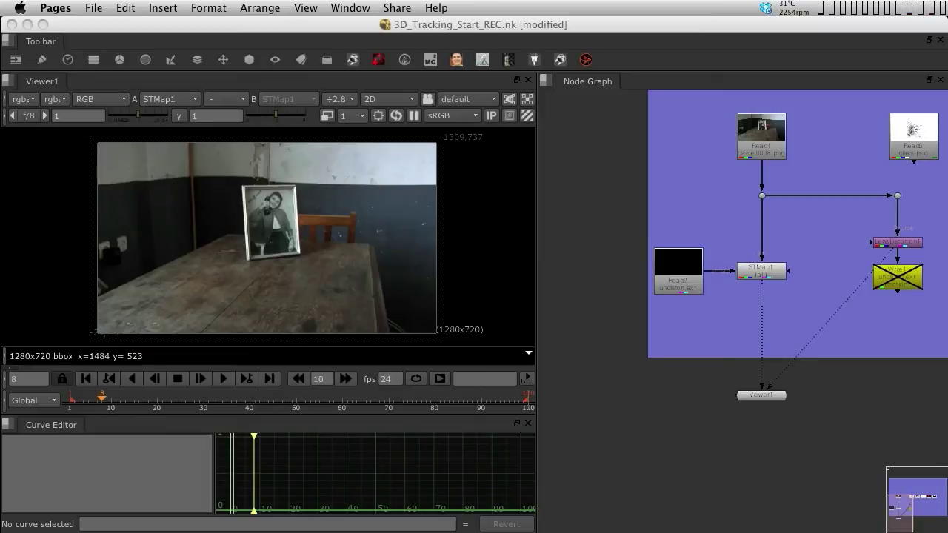
# - Switch to NukeX and add a CameraTracker node, with its Properties window moved clear of the Node Graph
pyautogui.press('super+Tab')
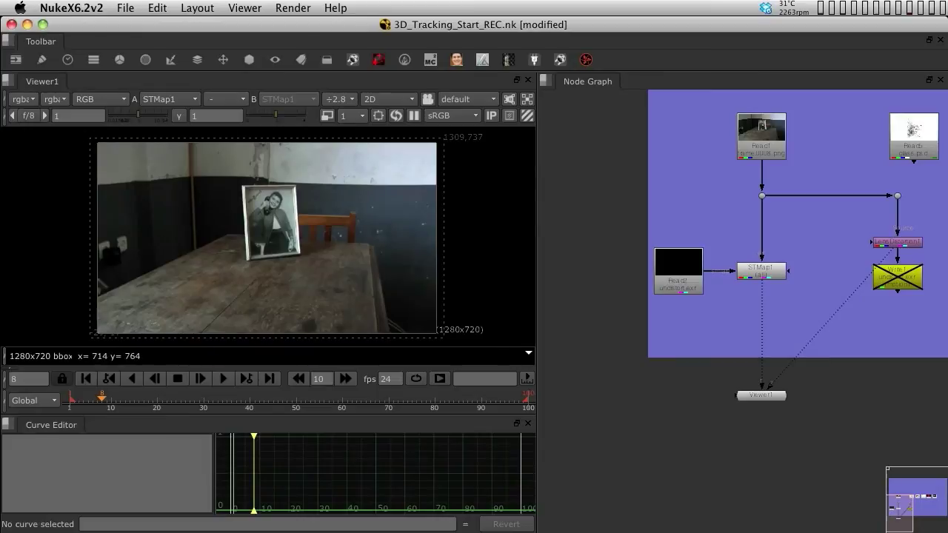
pyautogui.click(249, 60)
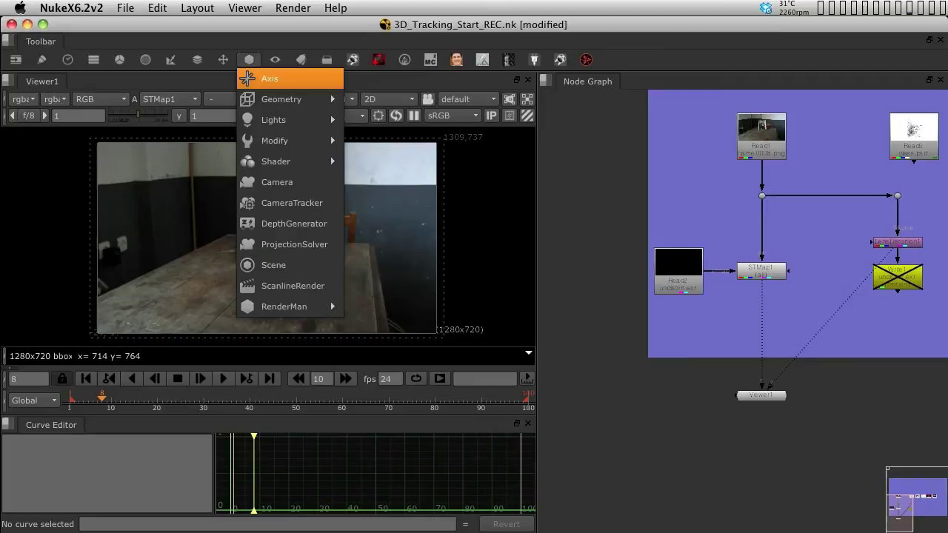
pyautogui.moveTo(282, 140)
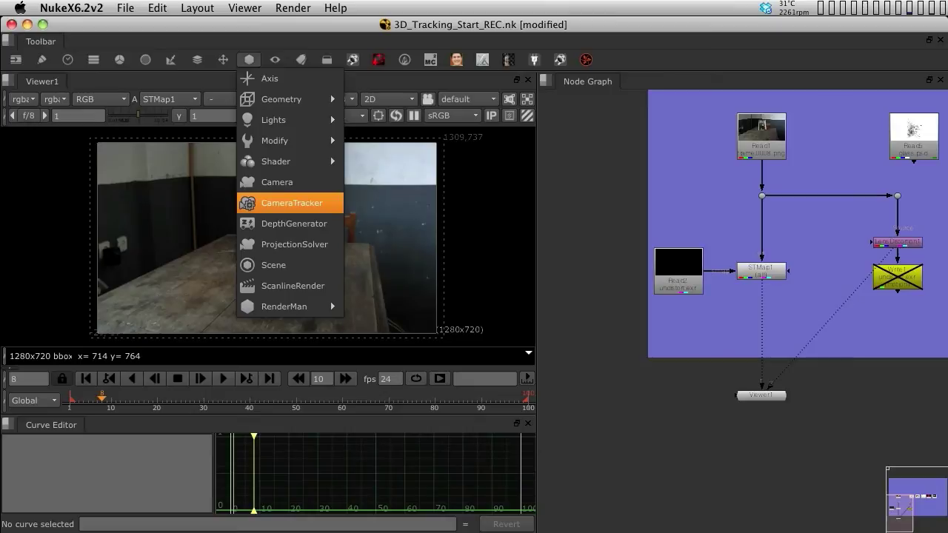
pyautogui.click(291, 202)
pyautogui.moveTo(445, 139); pyautogui.dragTo(294, 28)
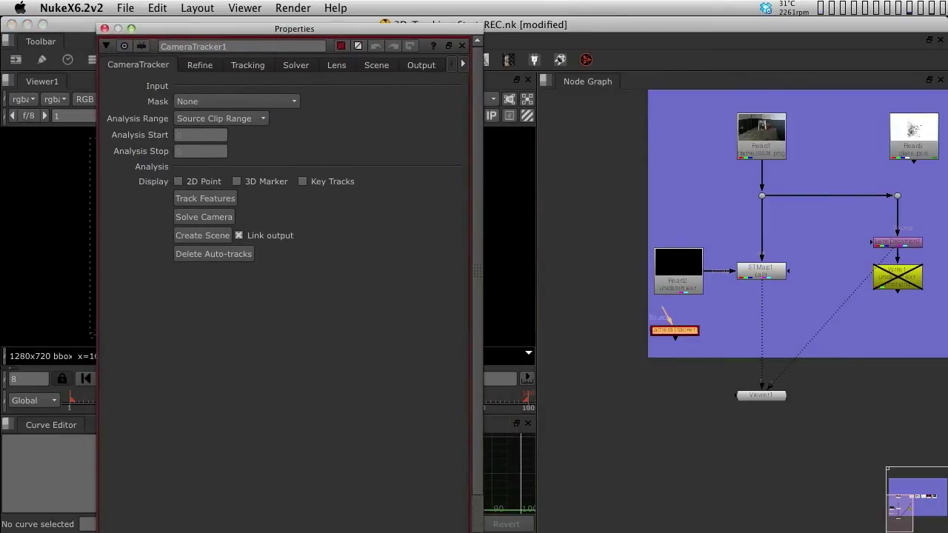
pyautogui.moveTo(480, 532); pyautogui.dragTo(477, 521)
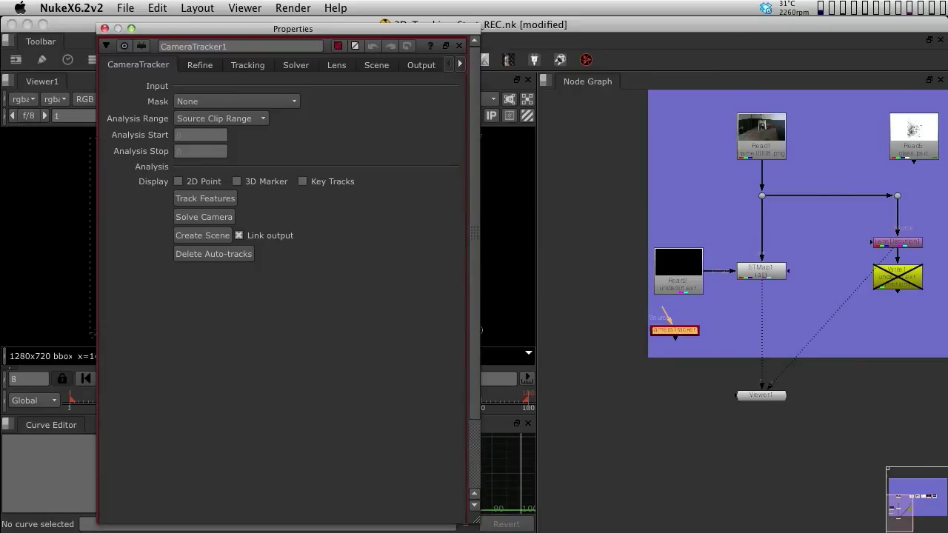
pyautogui.moveTo(293, 28); pyautogui.dragTo(255, 32)
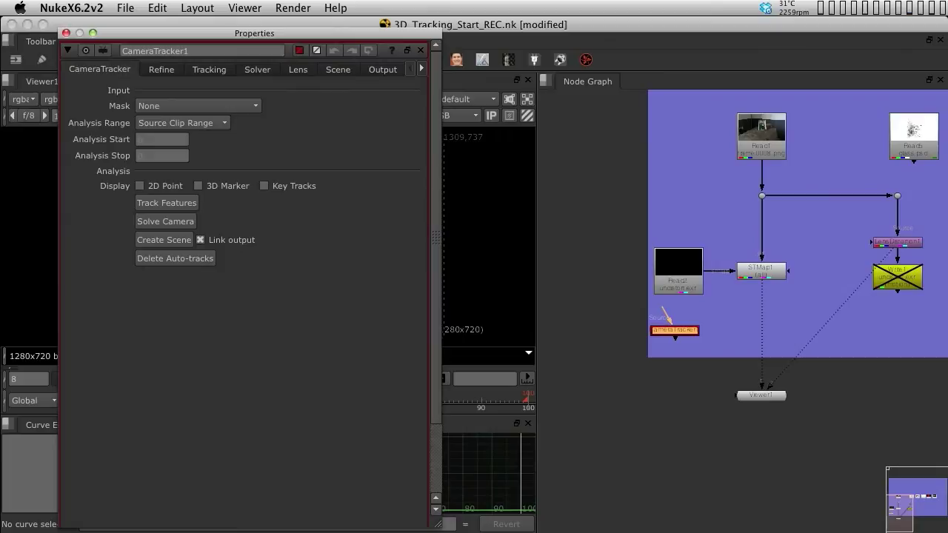
# - Move the CameraTracker node outside the blue backdrop and connect its Source to the dot below Read1 through a new elbow dot
pyautogui.scroll(8, 674, 314)
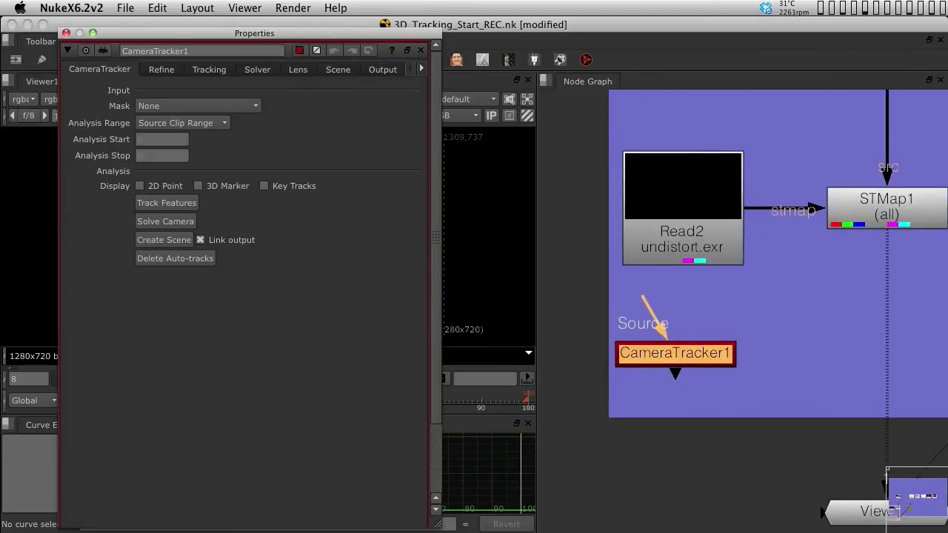
pyautogui.moveTo(673, 314); pyautogui.dragTo(704, 307, button='middle')
pyautogui.scroll(-3, 771, 334)
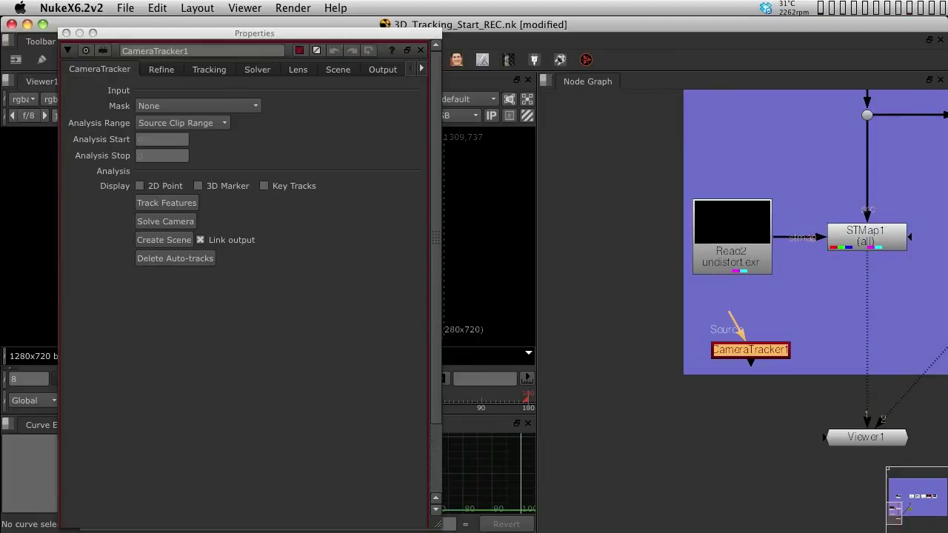
pyautogui.scroll(-2, 901, 382)
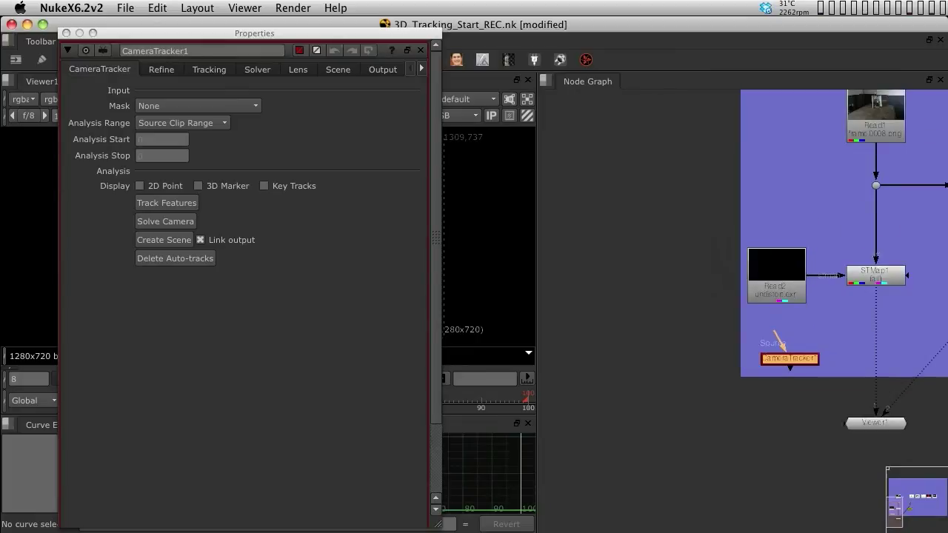
pyautogui.scroll(-2, 749, 330)
pyautogui.moveTo(750, 330); pyautogui.dragTo(753, 350, button='middle')
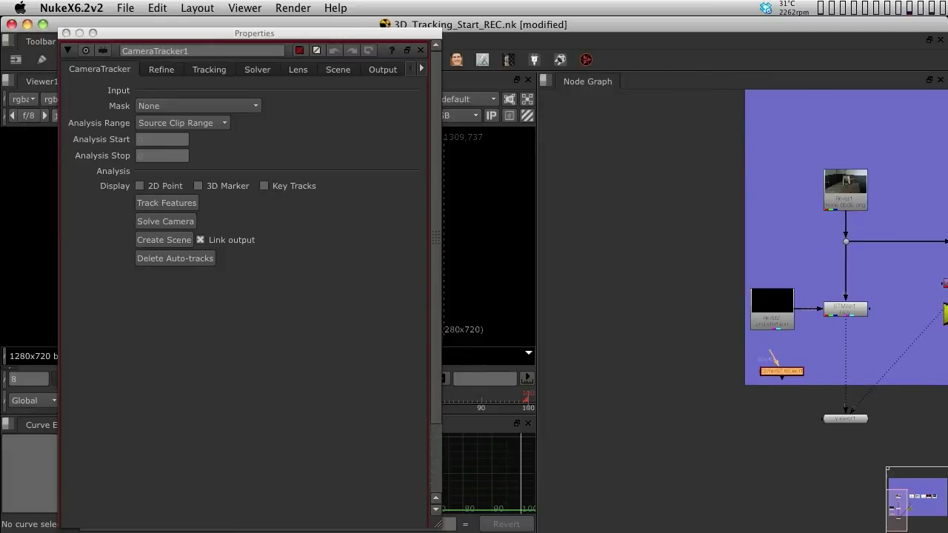
pyautogui.moveTo(781, 372); pyautogui.dragTo(617, 335)
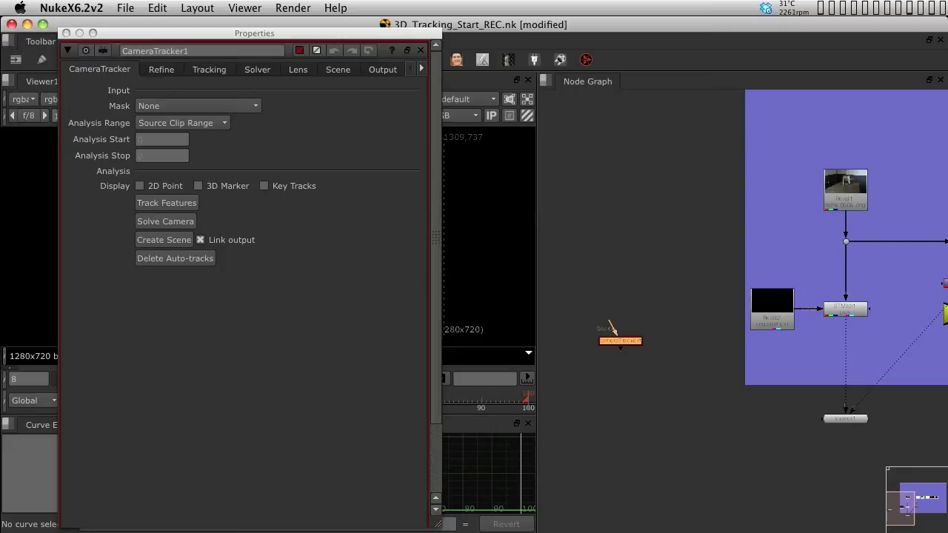
pyautogui.moveTo(617, 335); pyautogui.dragTo(846, 243)
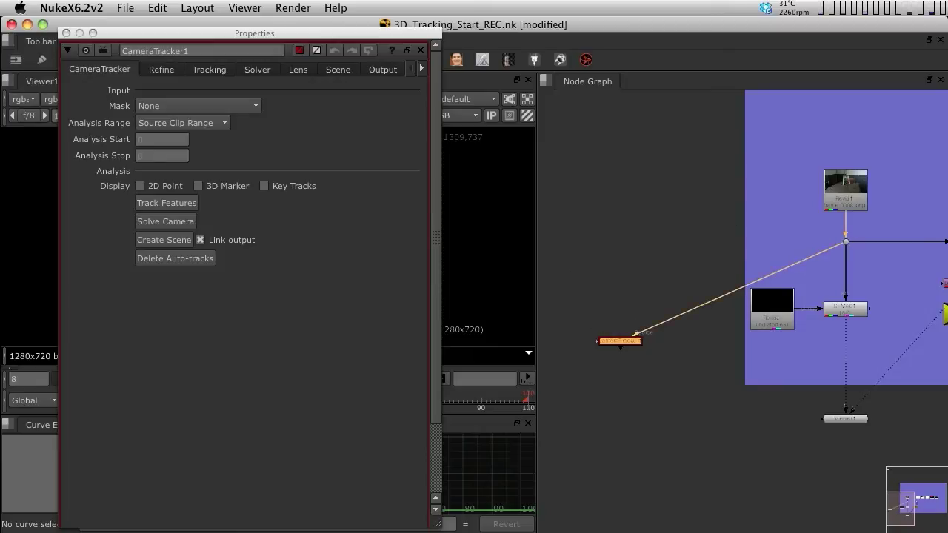
pyautogui.keyDown('ctrl'); pyautogui.moveTo(737, 289); pyautogui.dragTo(620, 241); pyautogui.keyUp('ctrl')
# - Maximize the Node Graph, shift the lens distortion and Write branch away from Read1, and lower Read2 and STMap1 to space out the tree
pyautogui.press('space')
pyautogui.moveTo(620, 242); pyautogui.dragTo(505, 237, button='middle')
pyautogui.moveTo(918, 350); pyautogui.dragTo(784, 226)
pyautogui.moveTo(850, 280); pyautogui.dragTo(886, 310)
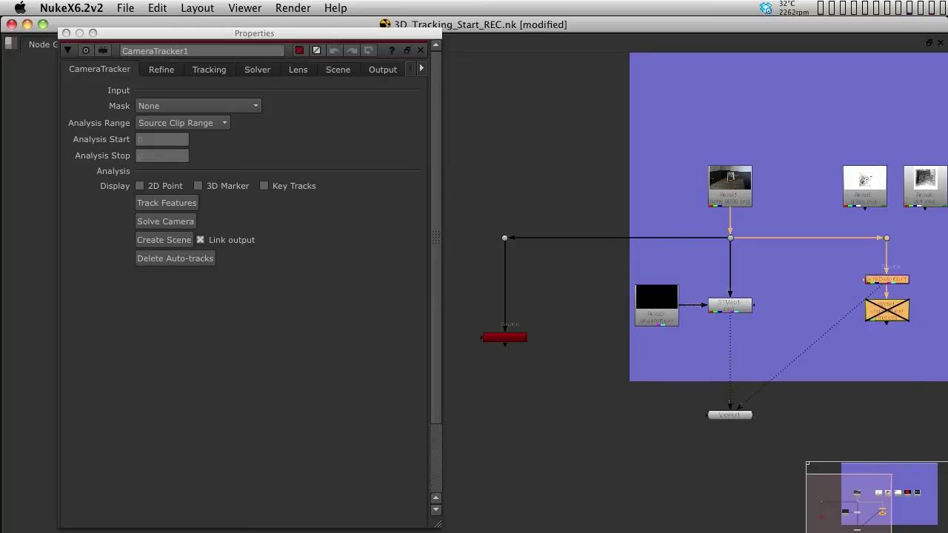
pyautogui.moveTo(784, 275); pyautogui.dragTo(608, 343)
pyautogui.moveTo(731, 305); pyautogui.dragTo(730, 334)
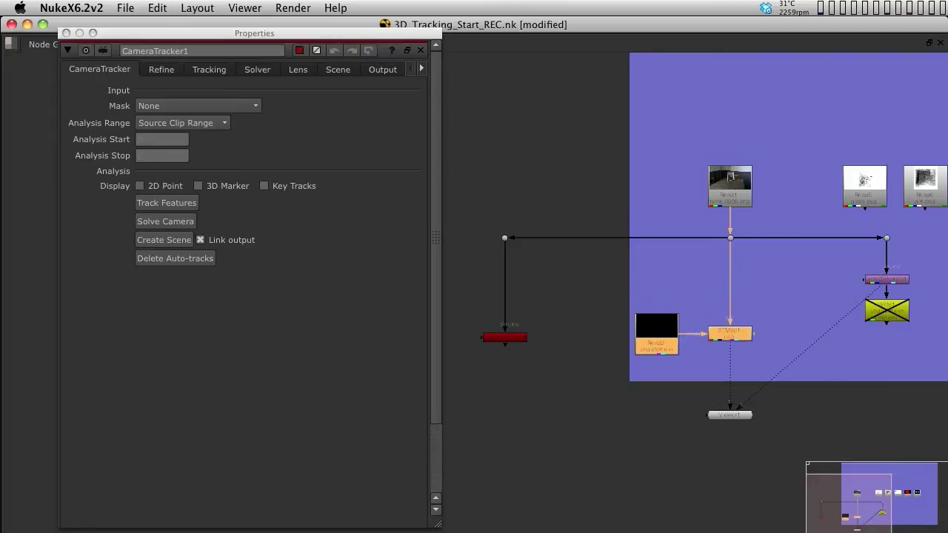
# - Examine the CameraTracker node's Mask input by pulling its connector out and releasing it unconnected
pyautogui.click(505, 338)
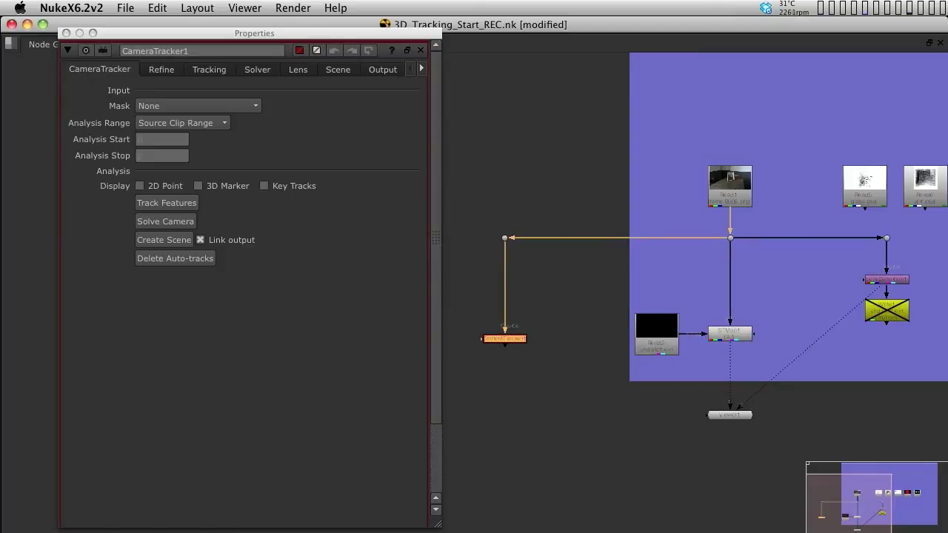
pyautogui.scroll(8, 504, 336)
pyautogui.moveTo(503, 337); pyautogui.dragTo(631, 307, button='middle')
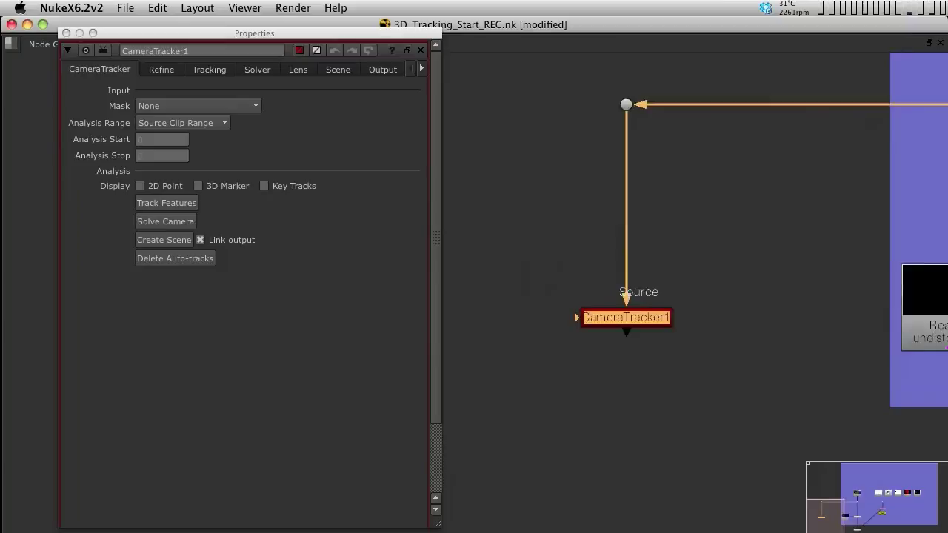
pyautogui.scroll(2, 504, 337)
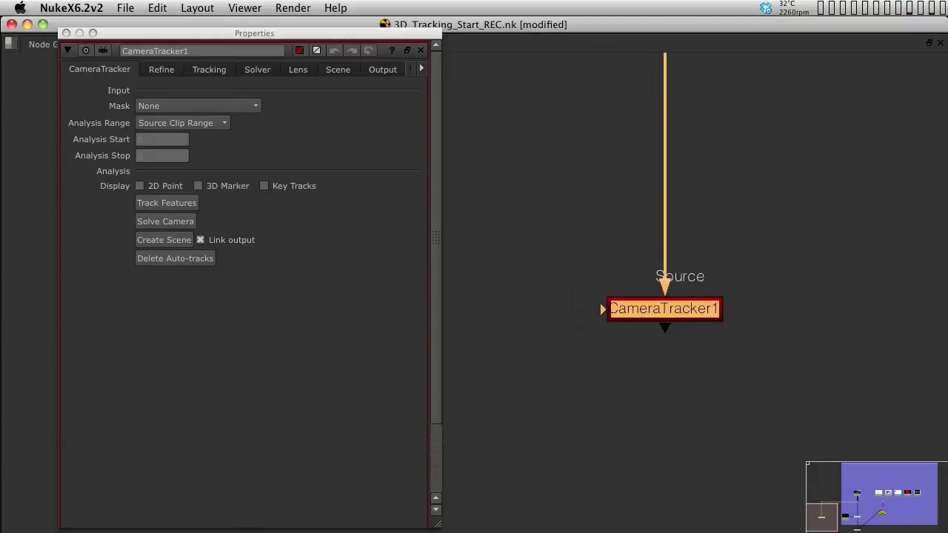
pyautogui.moveTo(602, 309); pyautogui.dragTo(559, 354)
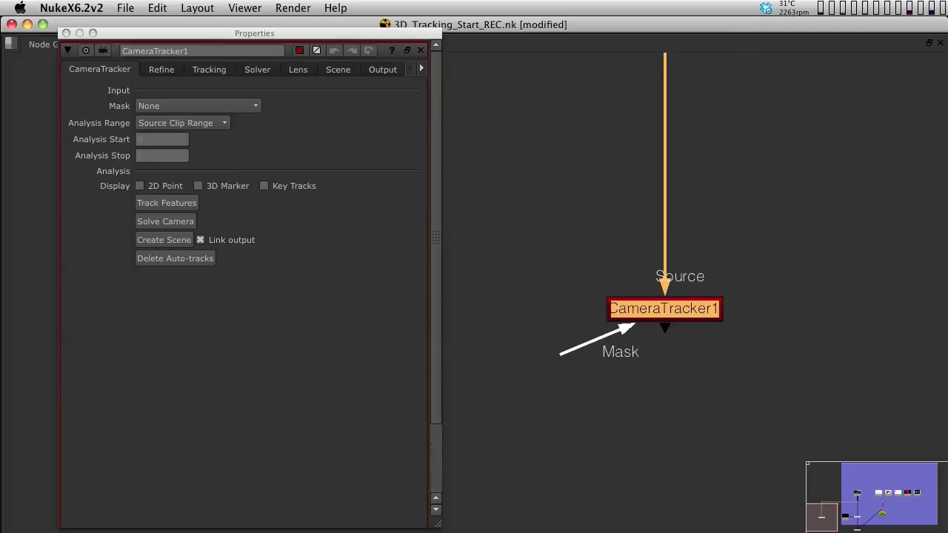
pyautogui.moveTo(560, 354); pyautogui.dragTo(565, 351)
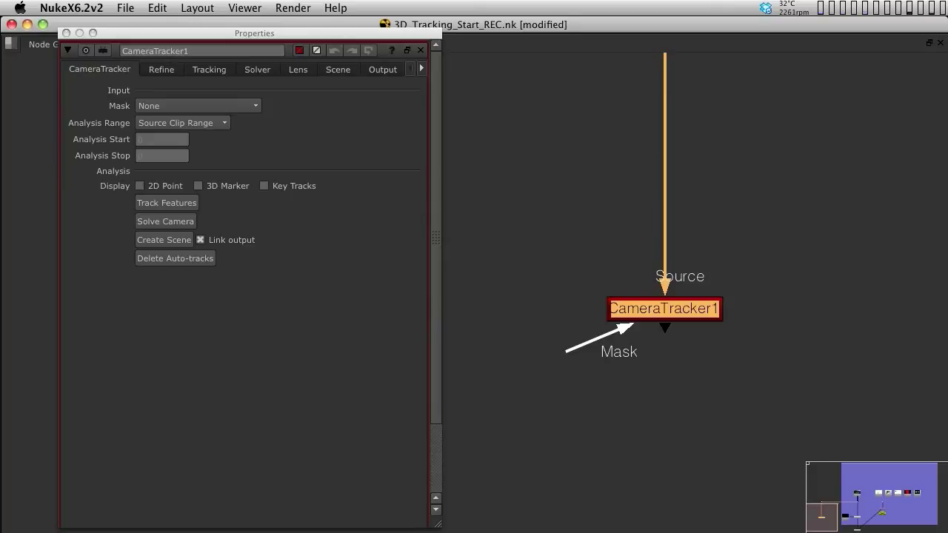
pyautogui.moveTo(566, 351); pyautogui.dragTo(573, 353)
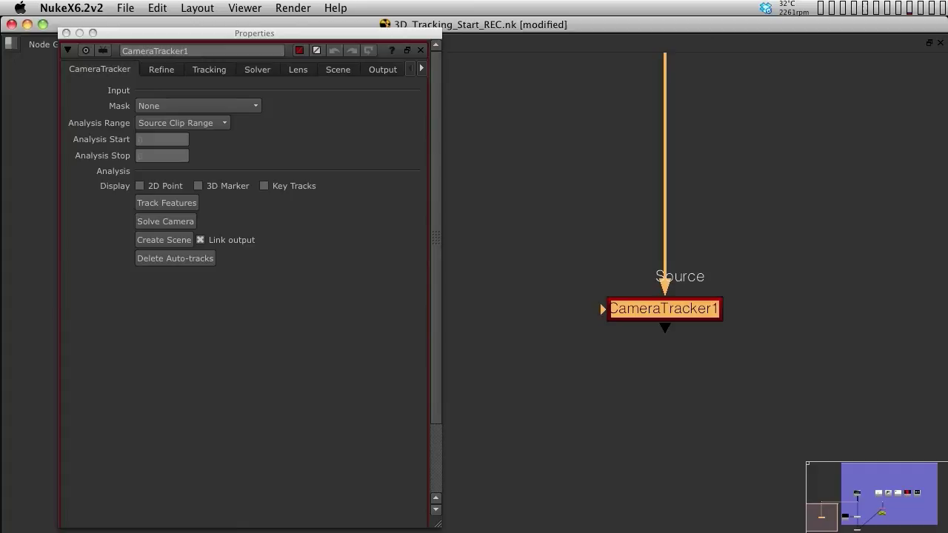
# - Widen the CameraTracker Properties window to reveal all its settings pages and look at the Mask options
pyautogui.moveTo(254, 33); pyautogui.dragTo(341, 42)
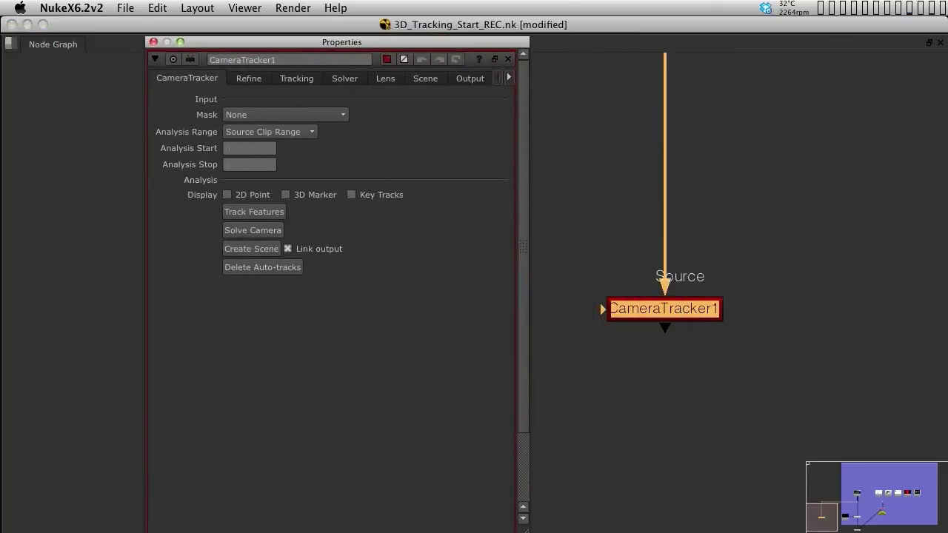
pyautogui.moveTo(525, 528); pyautogui.dragTo(592, 526)
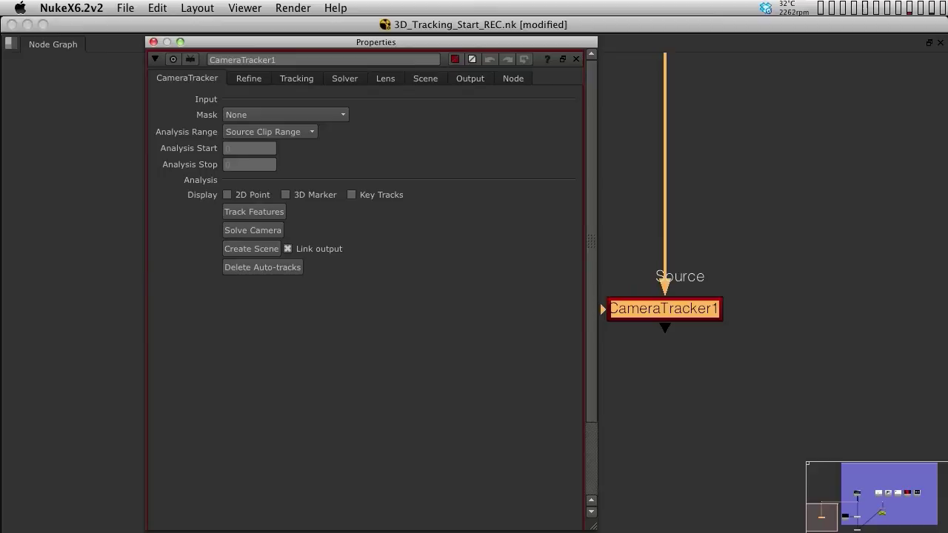
pyautogui.click(284, 115)
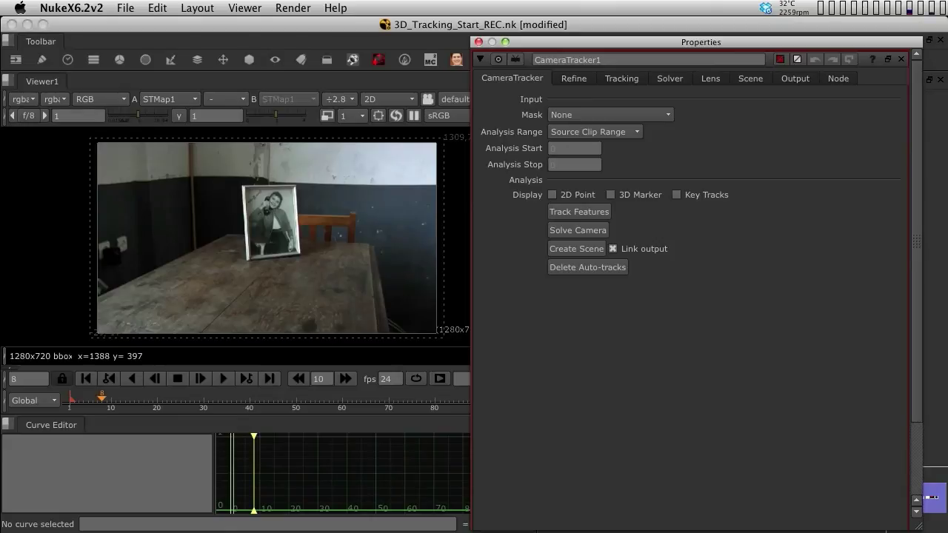
# - Examine the CameraTracker's Refine settings, from the track info graph down to the analysis and delete options
pyautogui.click(574, 79)
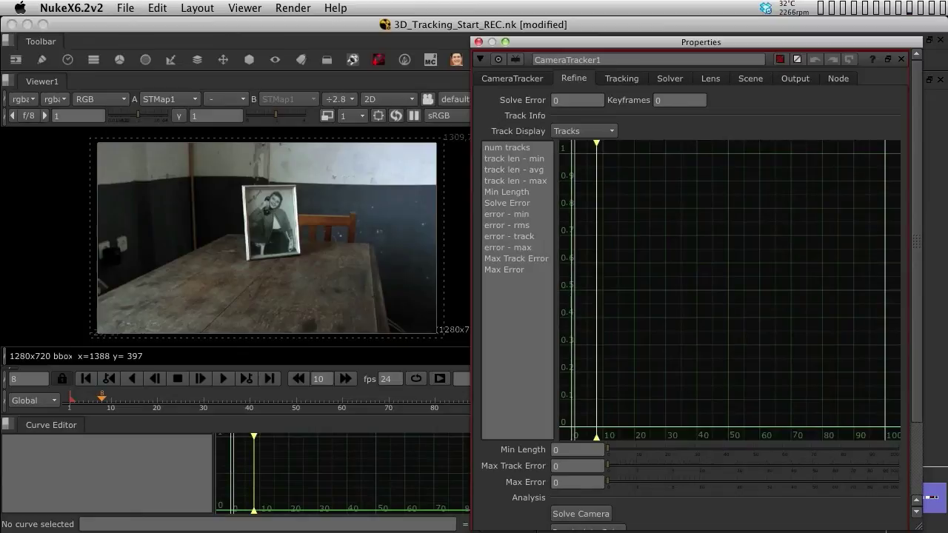
pyautogui.scroll(-3, 688, 297)
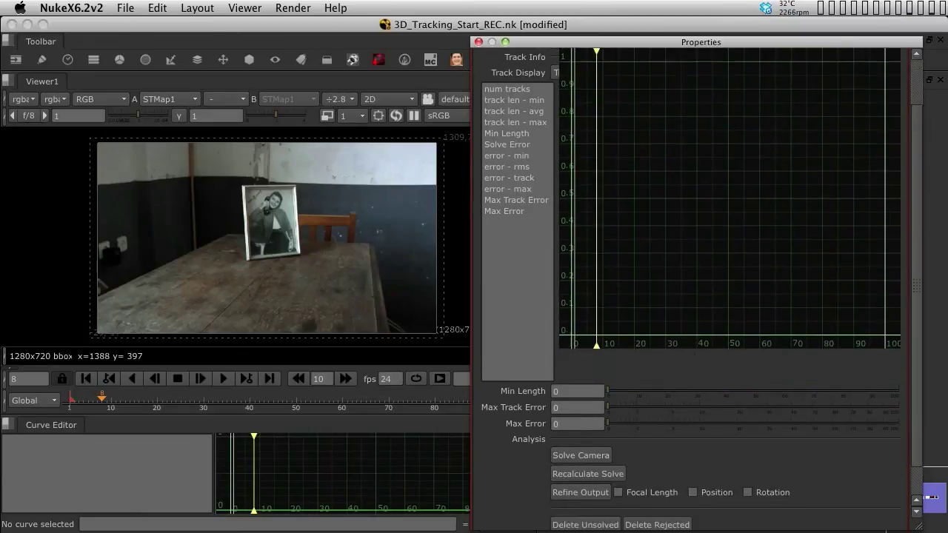
pyautogui.scroll(3, 689, 297)
pyautogui.scroll(-3, 689, 296)
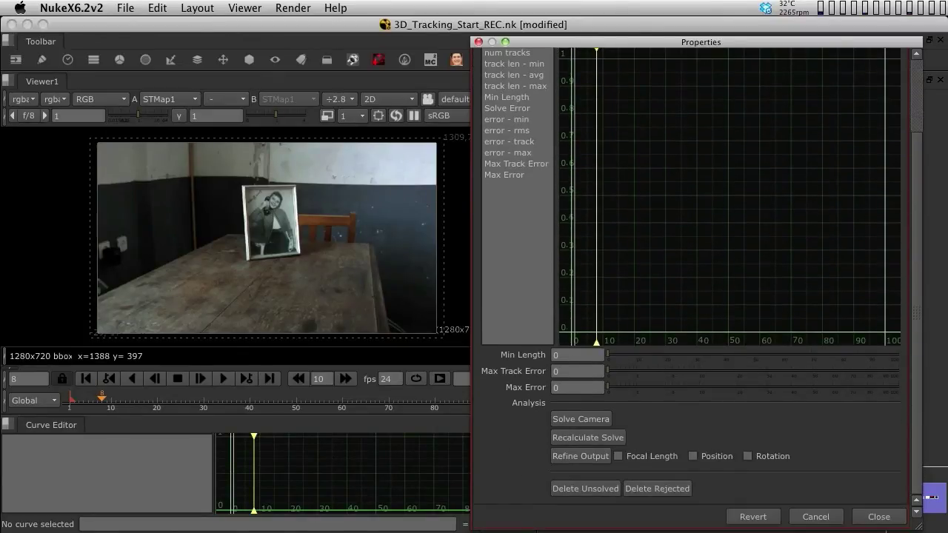
pyautogui.scroll(3, 689, 296)
pyautogui.scroll(-3, 689, 296)
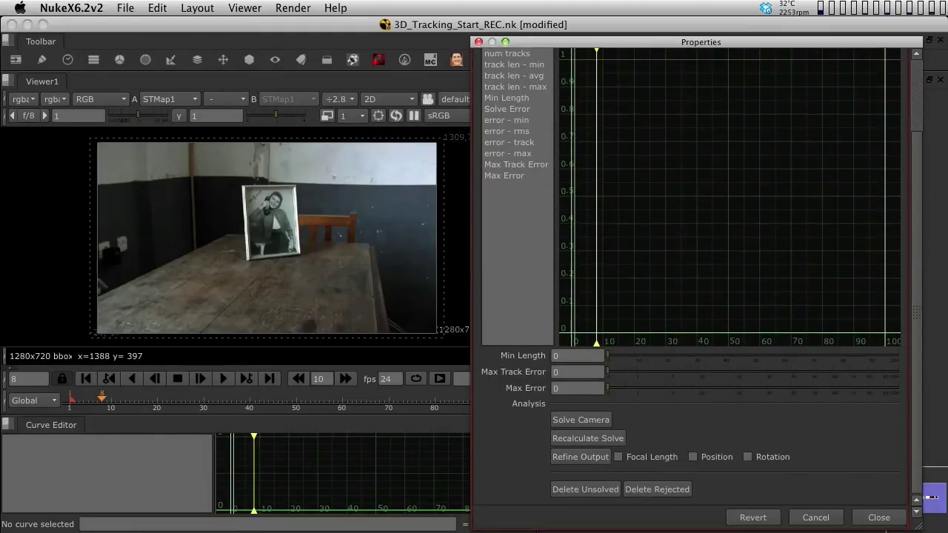
pyautogui.scroll(-1, 689, 296)
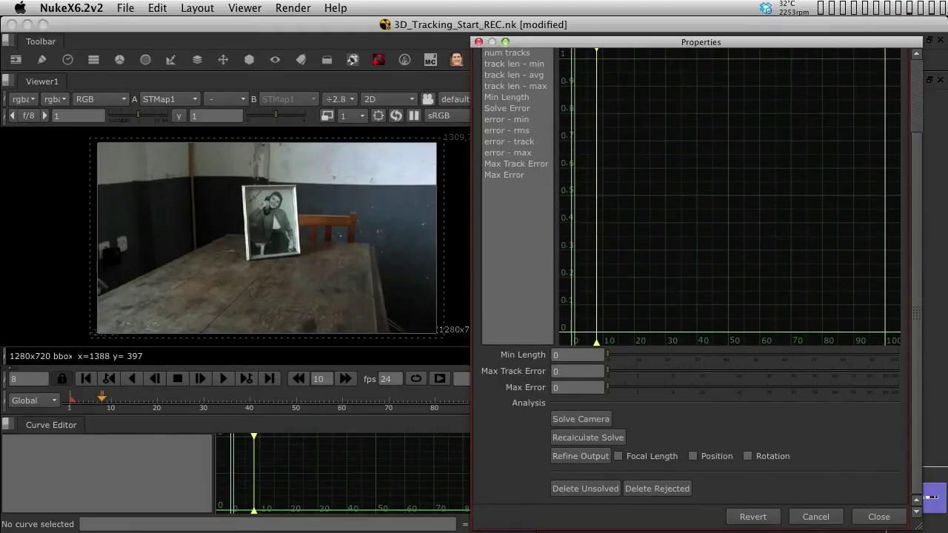
pyautogui.scroll(3, 689, 296)
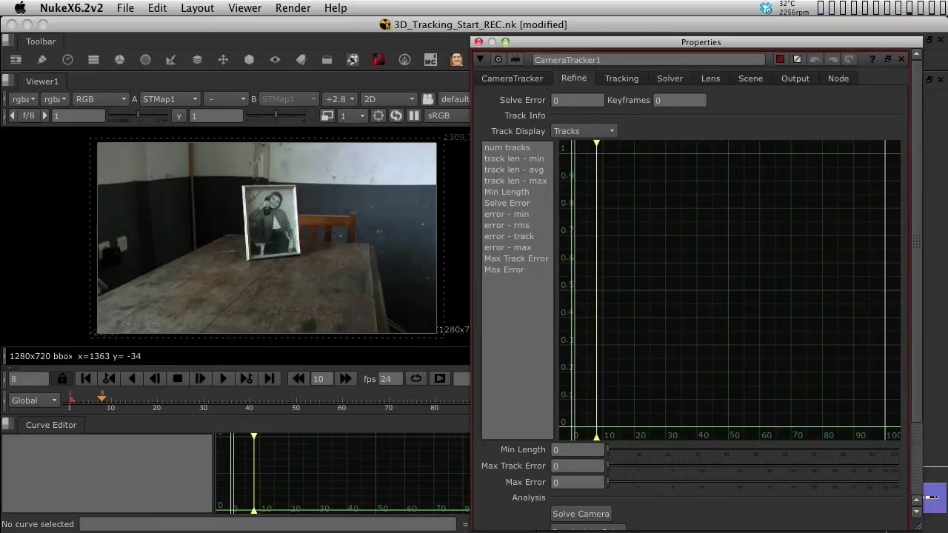
# - Review the CameraTracker's Tracking settings, highlighting the Number of Features value
pyautogui.click(621, 79)
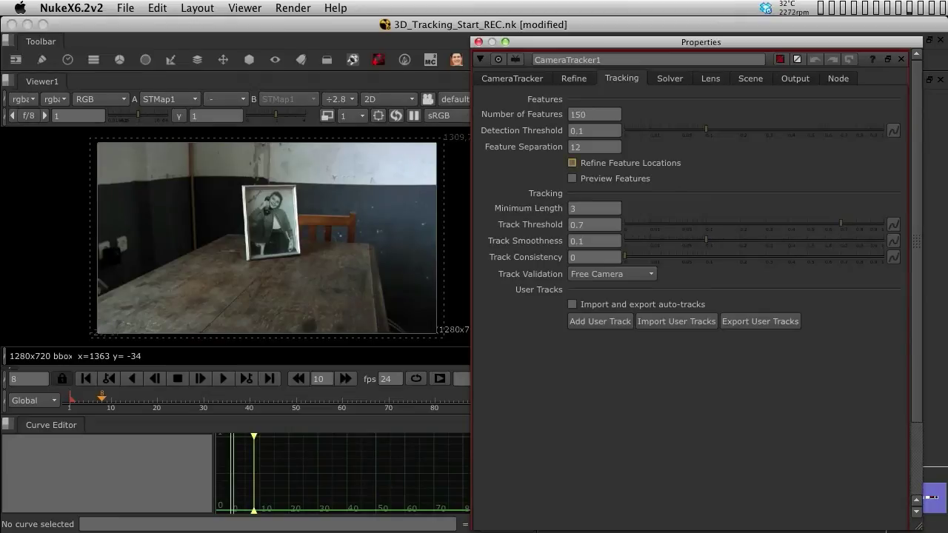
pyautogui.click(586, 114)
pyautogui.doubleClick(585, 115)
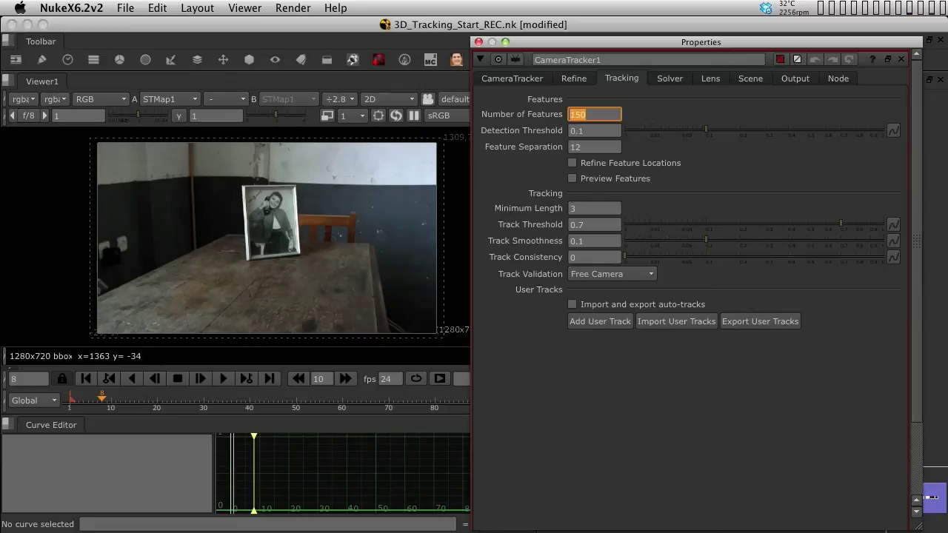
# - Review the CameraTracker's Solver, Lens, Scene and Output settings in turn
pyautogui.click(670, 78)
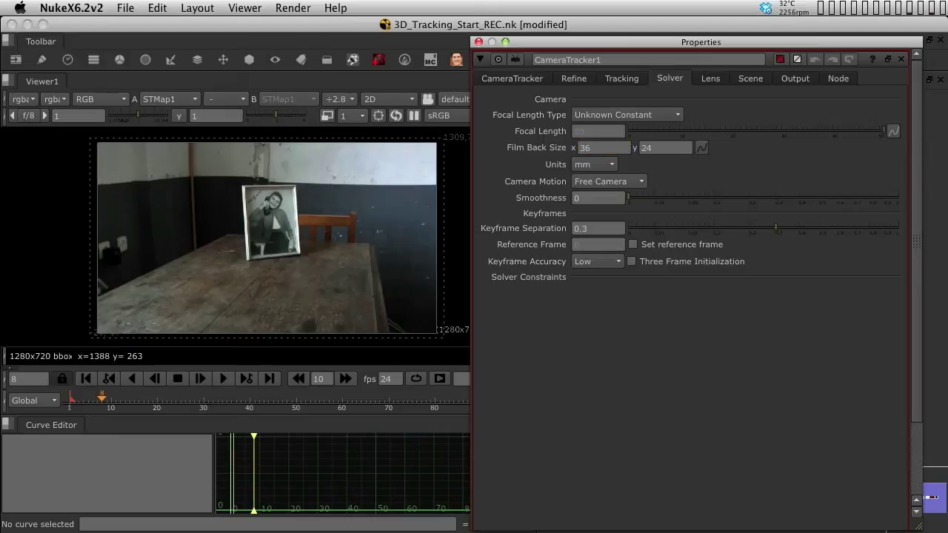
pyautogui.click(710, 78)
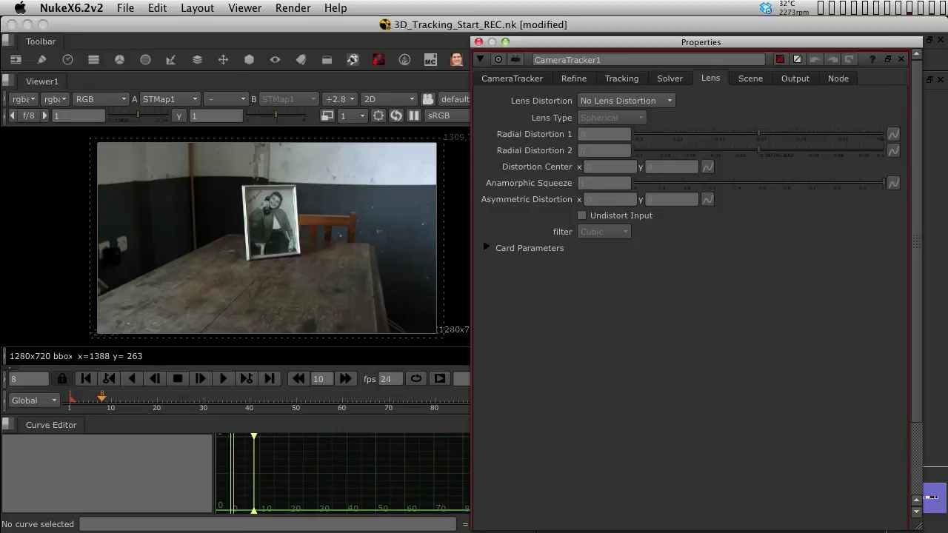
pyautogui.moveTo(701, 42)
pyautogui.mouseDown()
pyautogui.moveTo(321, 41)
pyautogui.moveTo(539, 56)
pyautogui.moveTo(707, 50)
pyautogui.mouseUp()
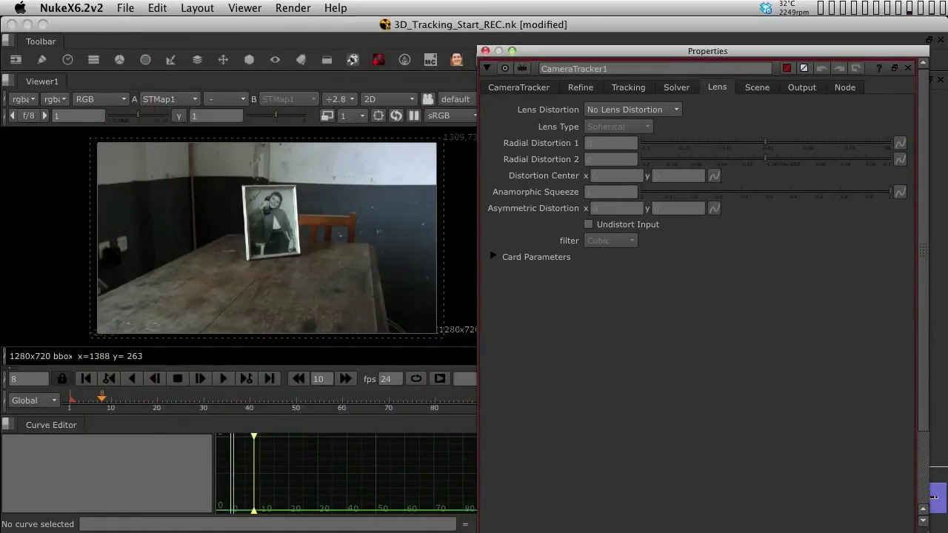
pyautogui.click(757, 87)
pyautogui.click(801, 87)
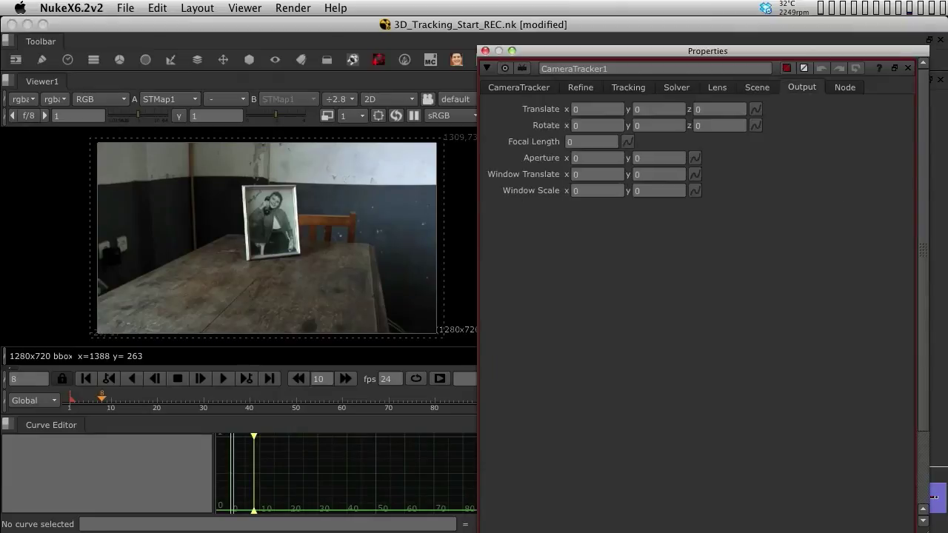
# - Return to the CameraTracker's Lens settings and open the LensDistortion1 node's properties beside them
pyautogui.click(757, 87)
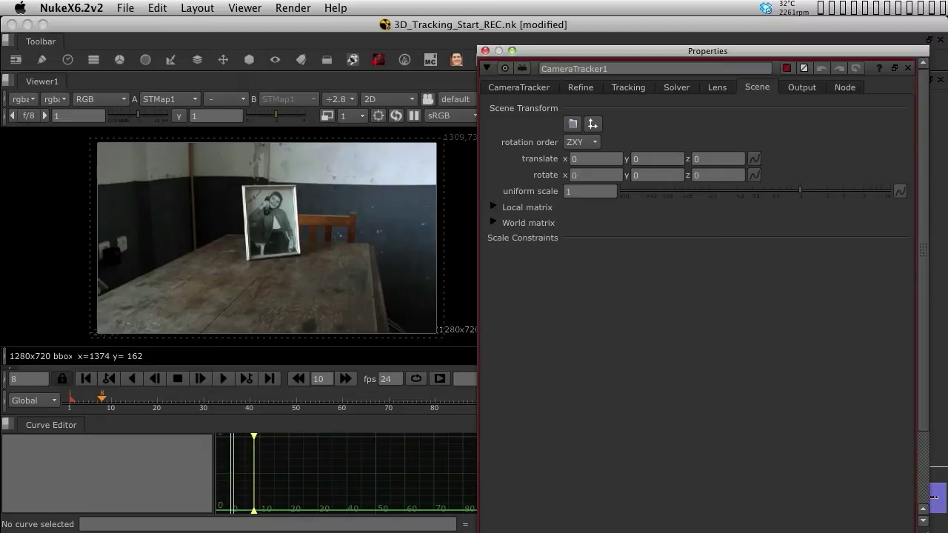
pyautogui.click(717, 87)
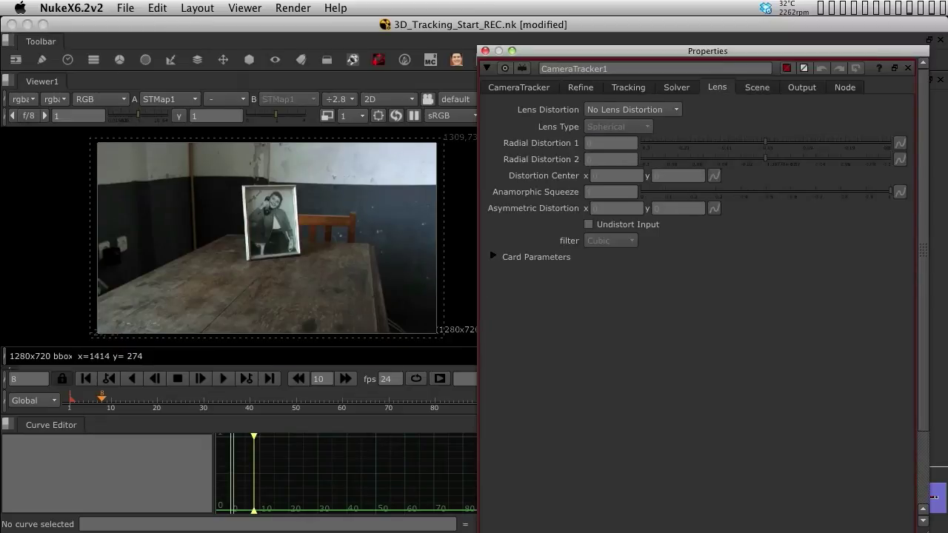
pyautogui.moveTo(711, 51); pyautogui.dragTo(244, 49)
pyautogui.scroll(-5, 817, 218)
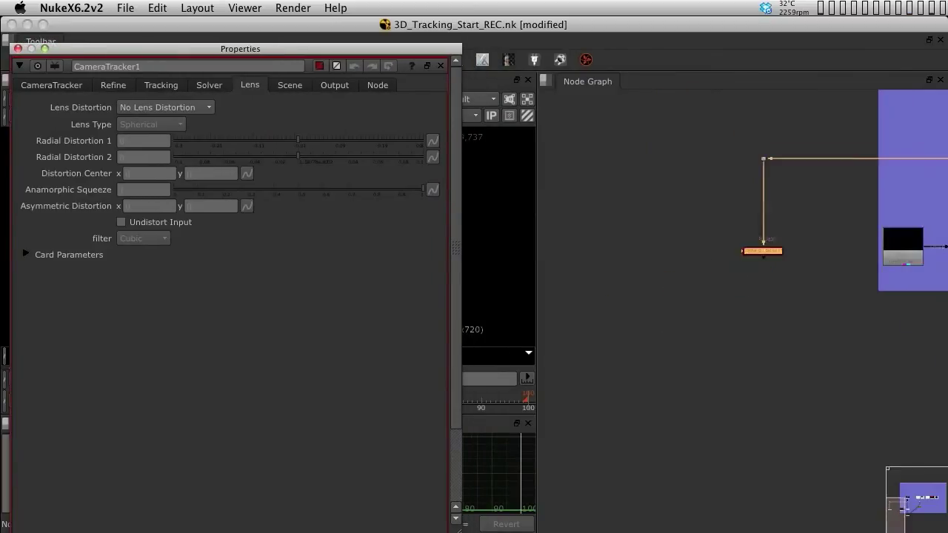
pyautogui.moveTo(900, 197); pyautogui.dragTo(557, 259, button='middle')
pyautogui.scroll(4, 747, 260)
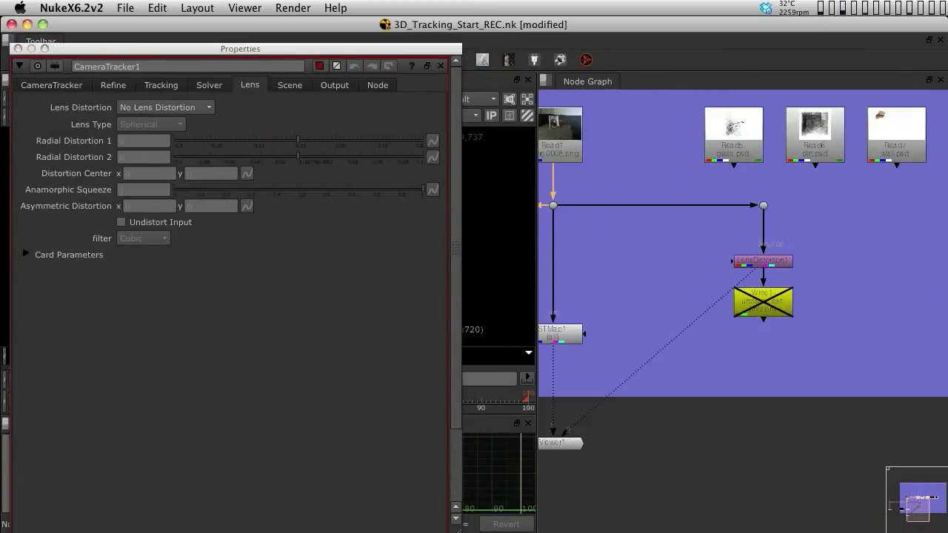
pyautogui.doubleClick(763, 261)
pyautogui.moveTo(731, 156); pyautogui.dragTo(669, 53)
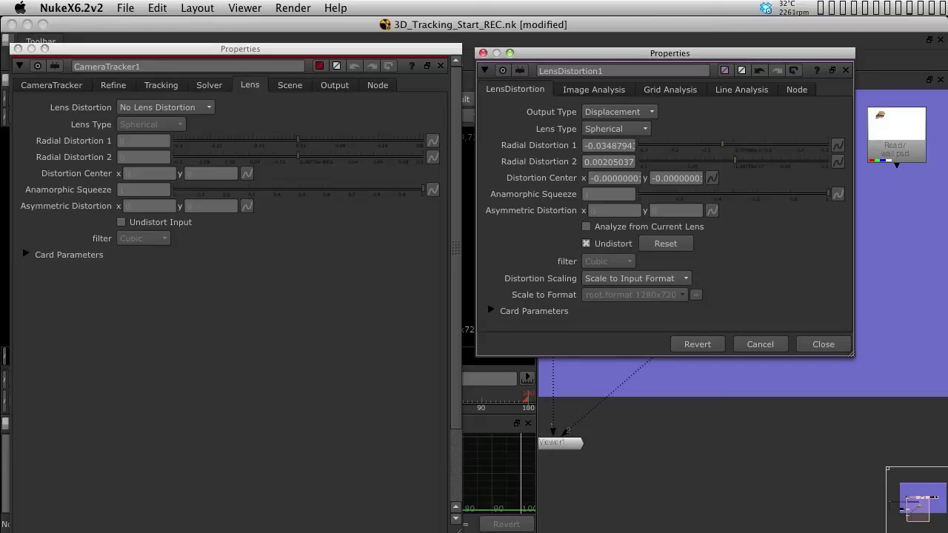
# - Set the CameraTracker's Lens Distortion to Known Lens and check the radial distortion and distortion center values in LensDistortion1
pyautogui.click(165, 107)
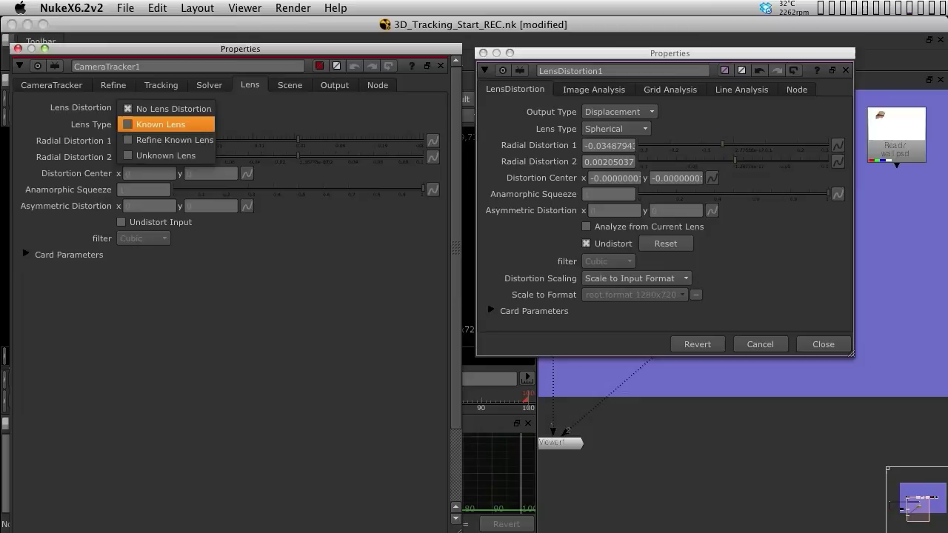
pyautogui.click(161, 125)
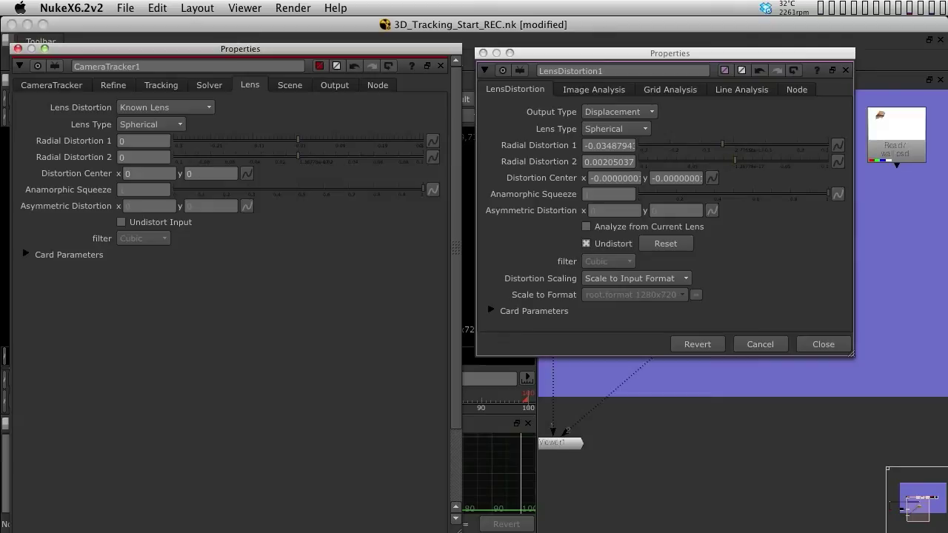
pyautogui.click(611, 146)
pyautogui.click(608, 161)
pyautogui.click(610, 178)
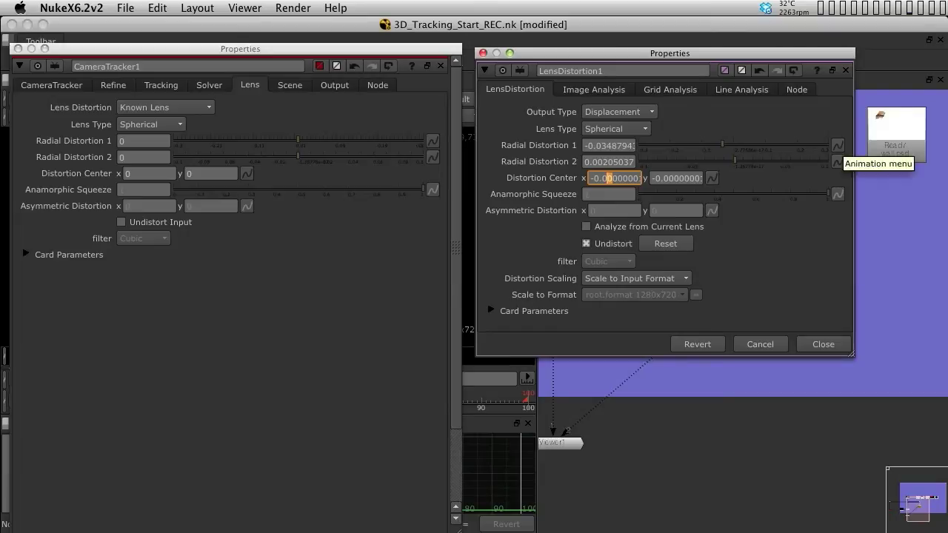
# - Link the CameraTracker's Radial Distortion 1, Radial Distortion 2 and Distortion Center to LensDistortion1's values, and close the LensDistortion1 properties
pyautogui.click(837, 145)
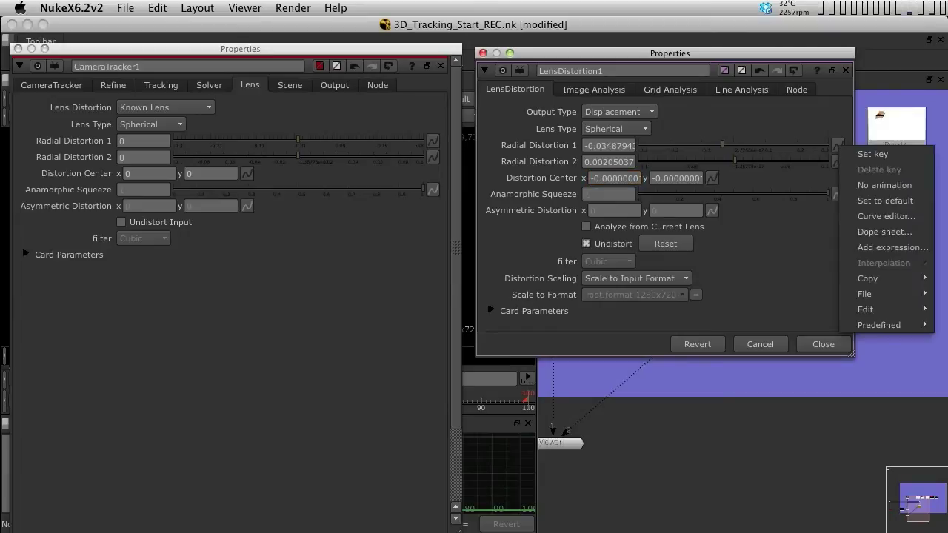
pyautogui.press('Escape')
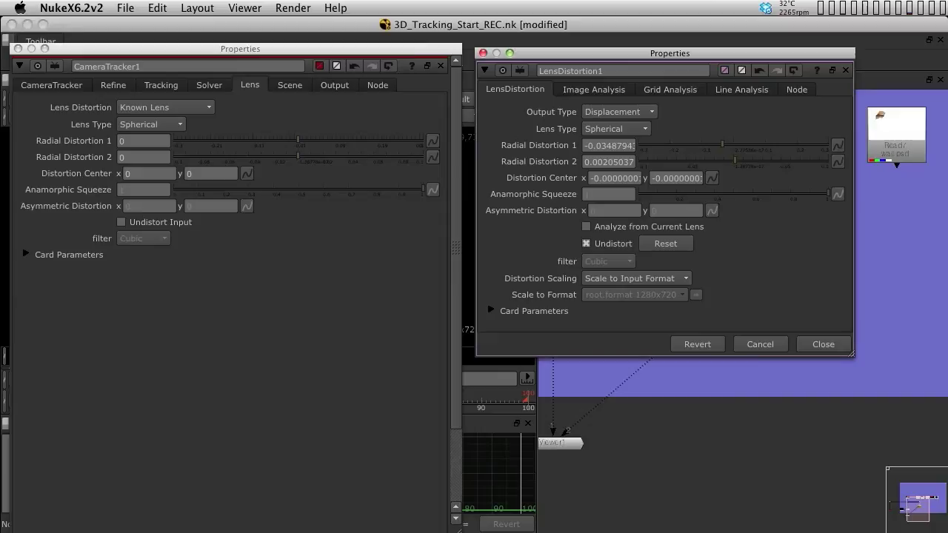
pyautogui.moveTo(837, 145); pyautogui.dragTo(122, 142)
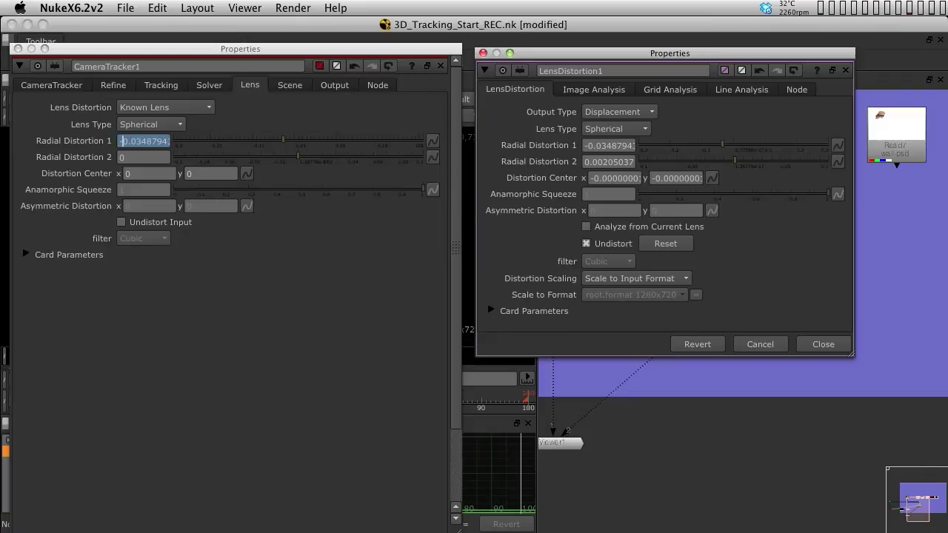
pyautogui.moveTo(837, 162); pyautogui.dragTo(121, 157)
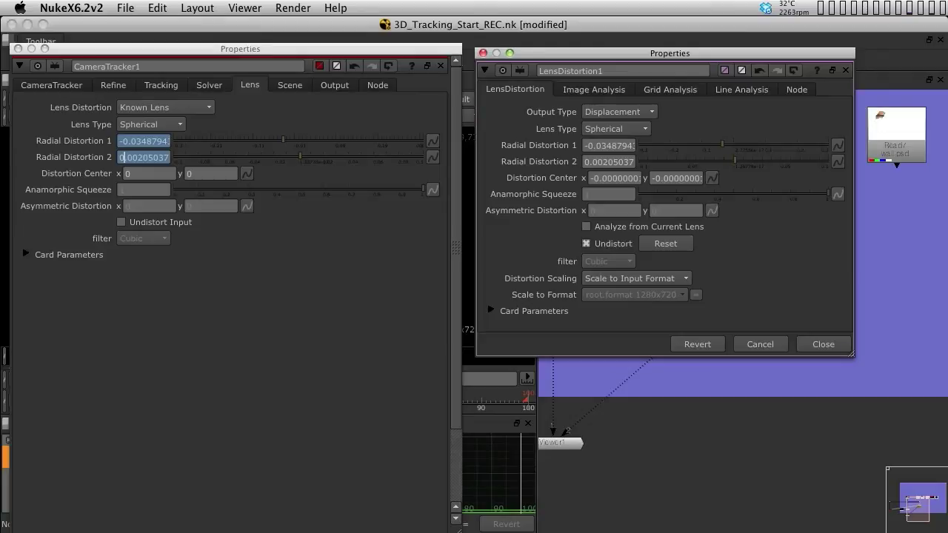
pyautogui.moveTo(712, 178); pyautogui.dragTo(127, 173)
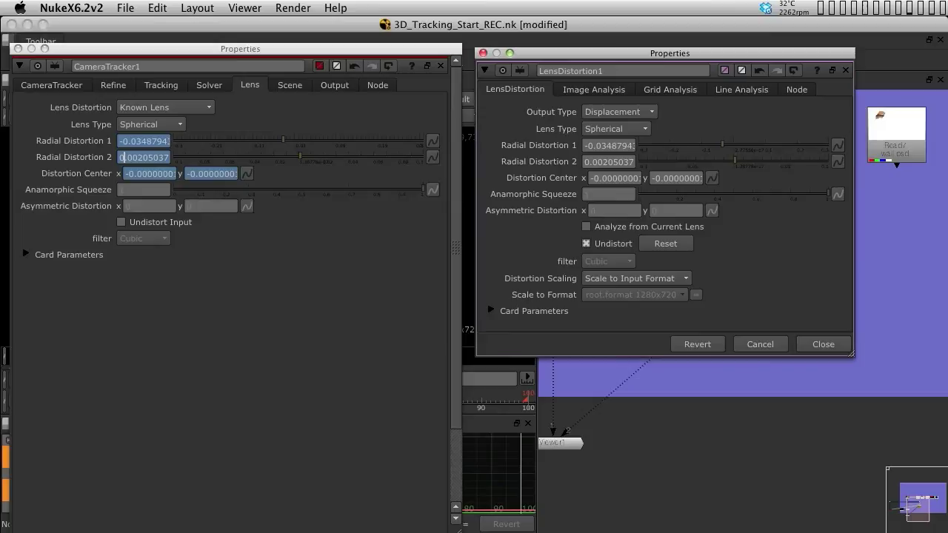
pyautogui.moveTo(629, 53); pyautogui.dragTo(665, 54)
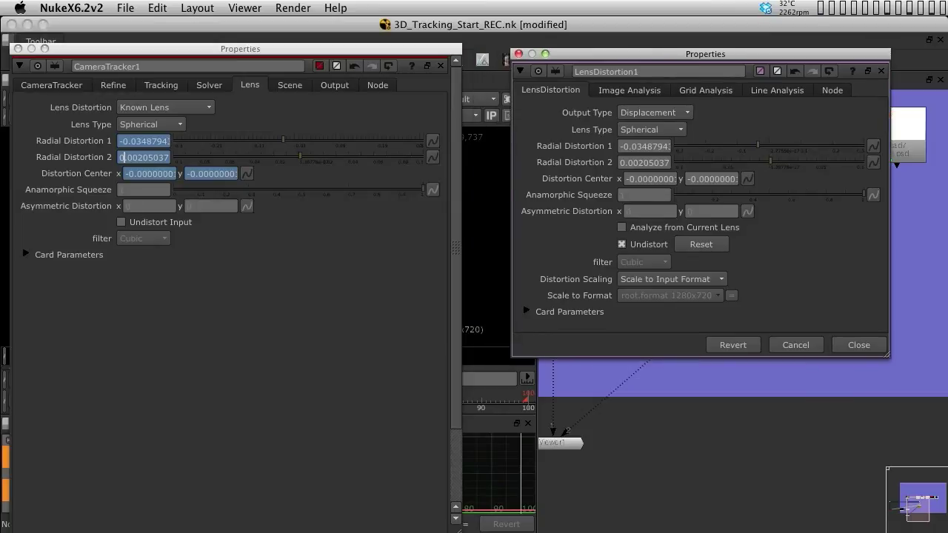
pyautogui.moveTo(296, 49); pyautogui.dragTo(324, 49)
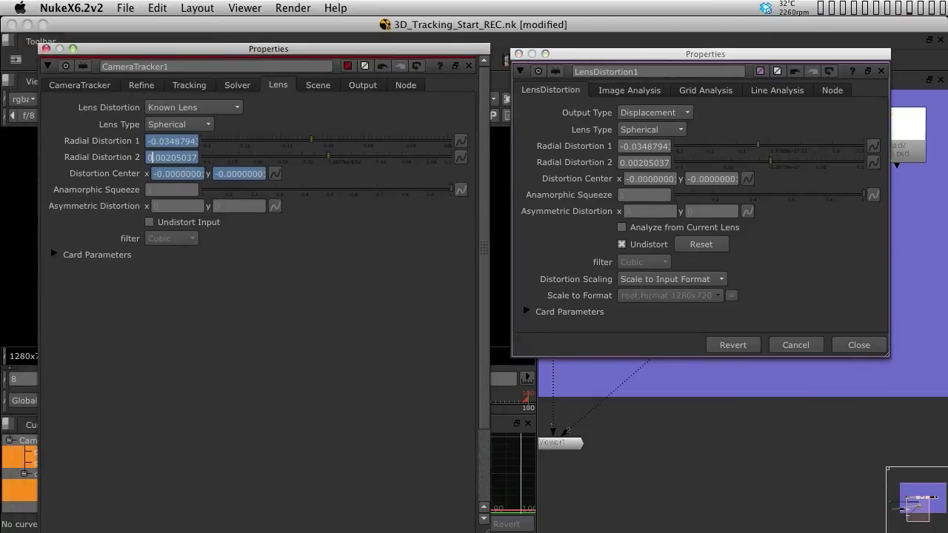
pyautogui.click(882, 72)
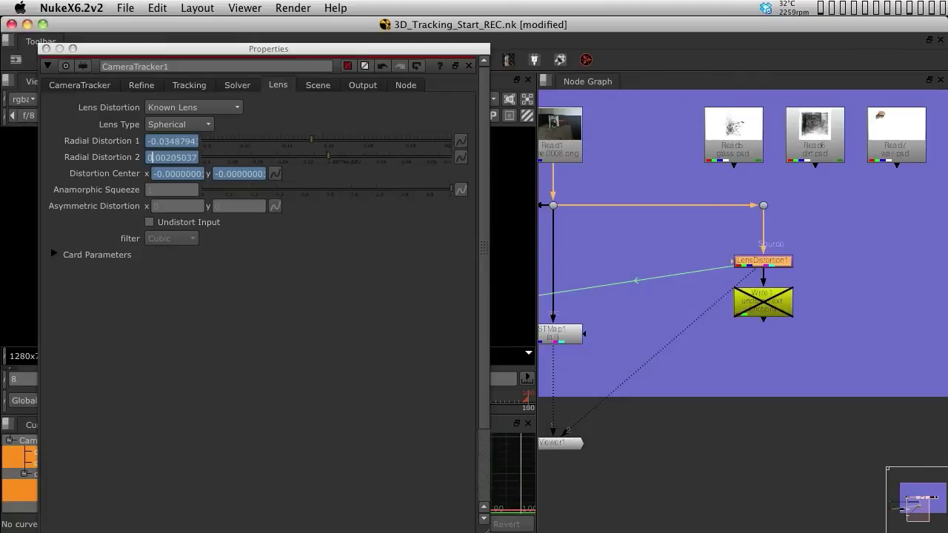
# - Examine the expression link between LensDistortion1 and CameraTracker1 in the Node Graph
pyautogui.moveTo(617, 217); pyautogui.dragTo(790, 179, button='middle')
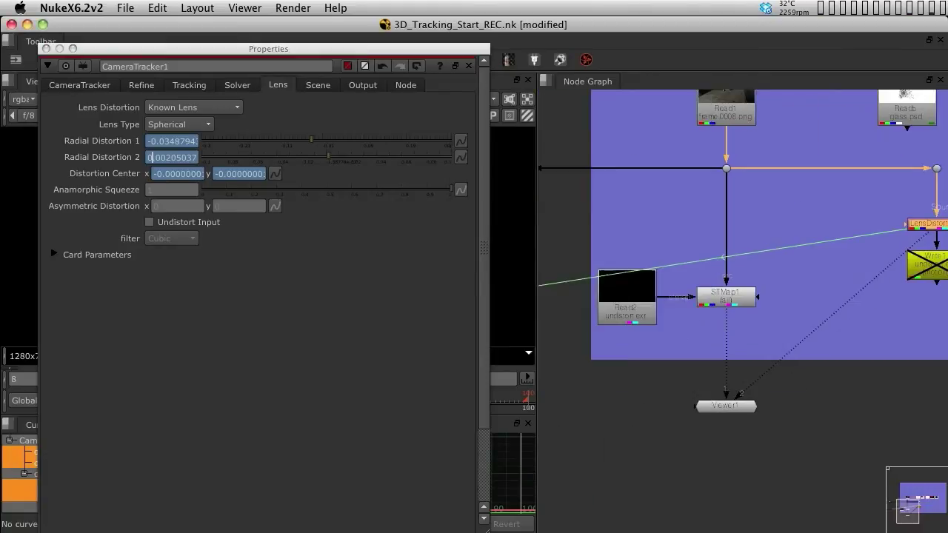
pyautogui.scroll(-2, 791, 180)
pyautogui.moveTo(691, 205); pyautogui.dragTo(731, 206, button='middle')
pyautogui.scroll(-2, 731, 206)
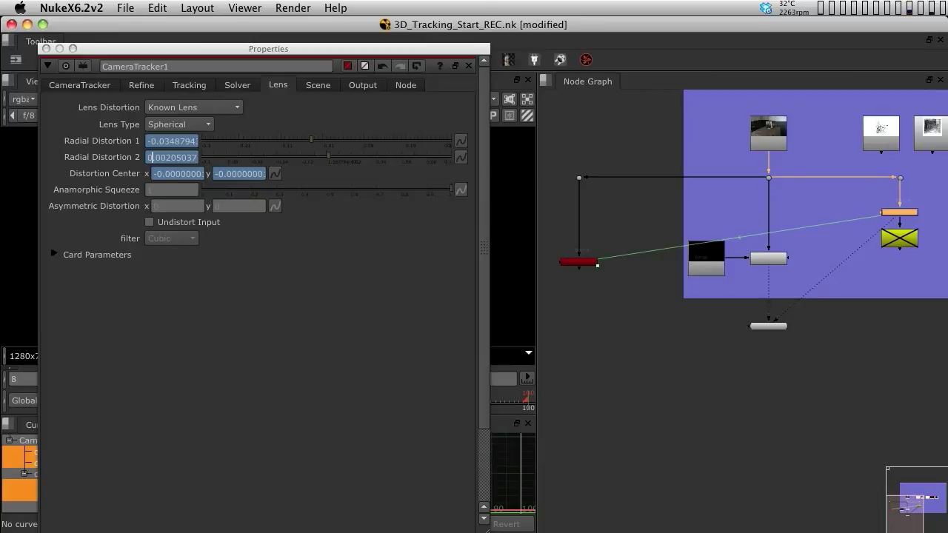
pyautogui.scroll(3, 875, 224)
pyautogui.moveTo(874, 224); pyautogui.dragTo(738, 239, button='middle')
pyautogui.scroll(2, 730, 236)
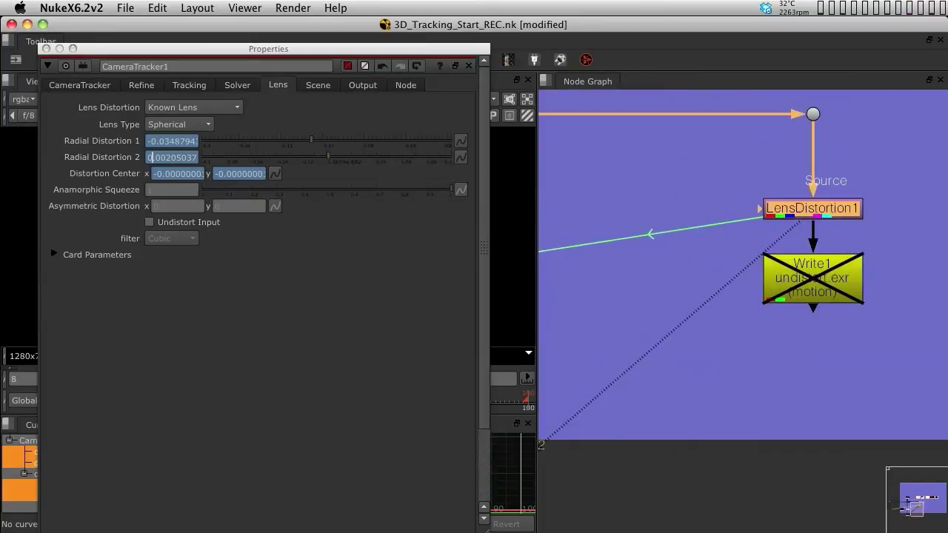
pyautogui.moveTo(812, 203); pyautogui.dragTo(812, 205)
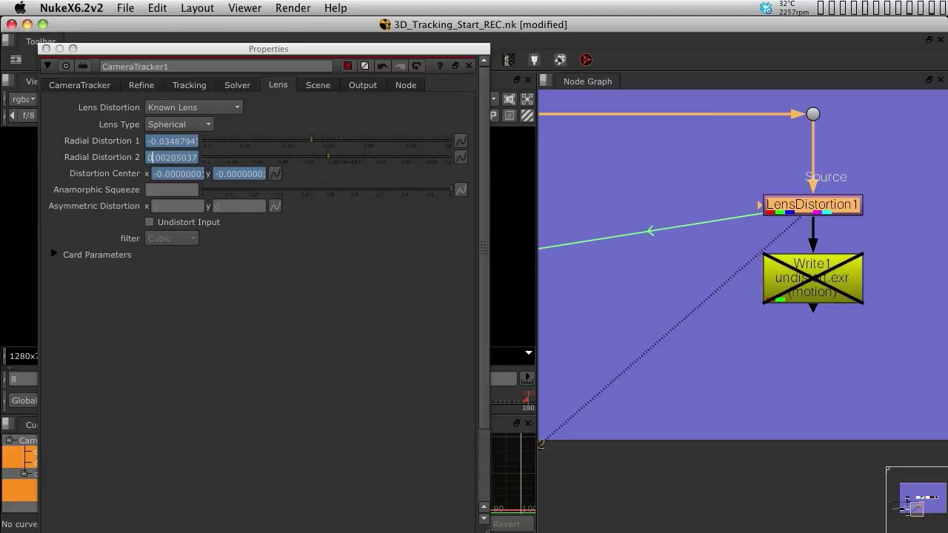
pyautogui.moveTo(600, 251); pyautogui.dragTo(874, 237, button='middle')
pyautogui.moveTo(630, 255); pyautogui.dragTo(906, 219, button='middle')
# - Show CameraTracker1's output in the Viewer and enable Undistort Input in its Lens settings
pyautogui.click(710, 264)
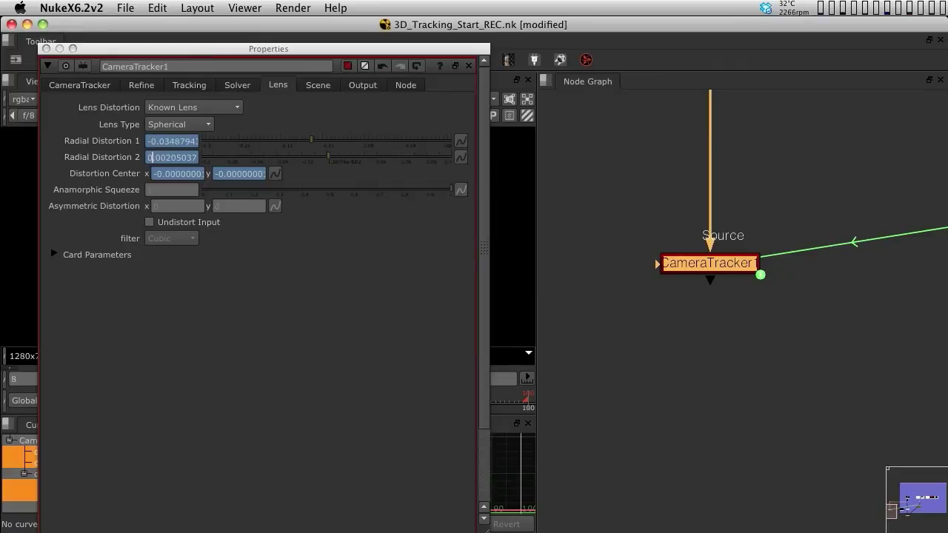
pyautogui.moveTo(167, 49); pyautogui.dragTo(869, 154)
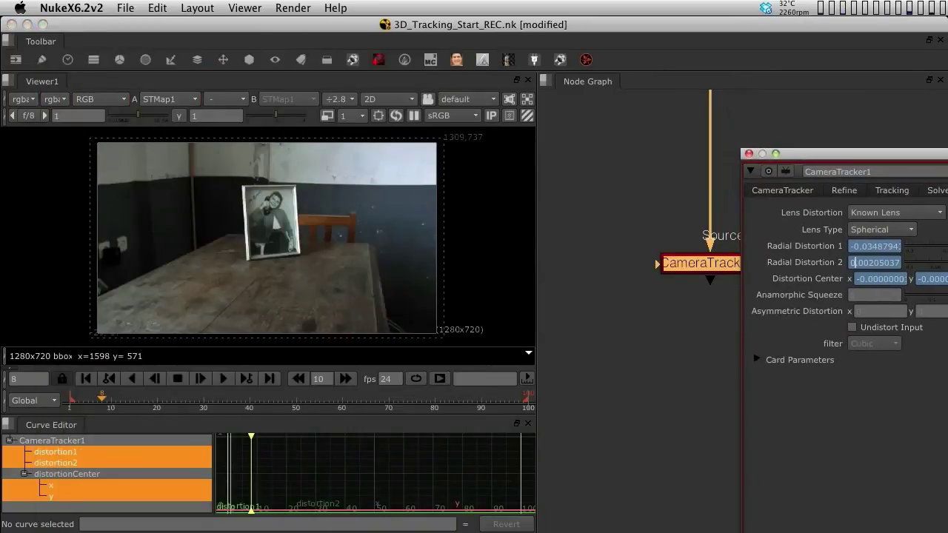
pyautogui.moveTo(681, 318); pyautogui.dragTo(629, 308, button='middle')
pyautogui.press('1')
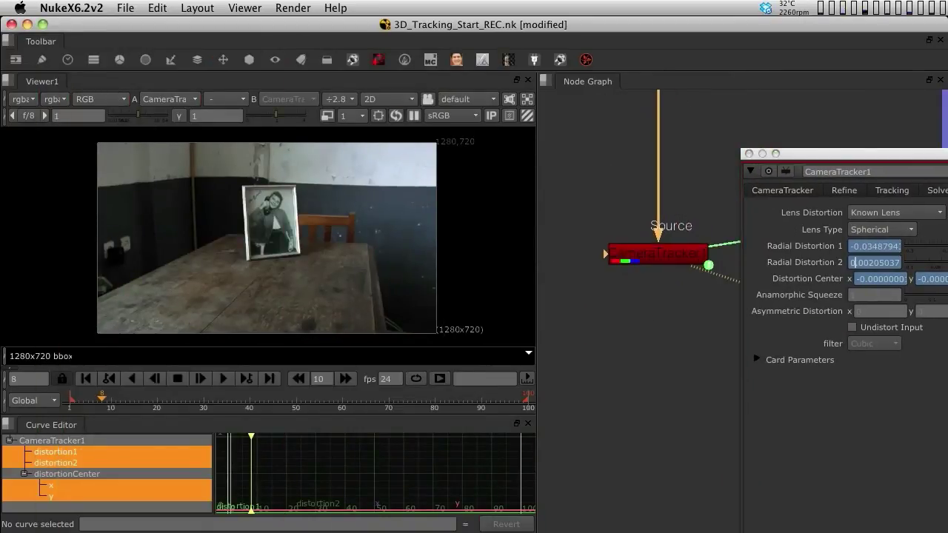
pyautogui.moveTo(869, 154); pyautogui.dragTo(654, 67)
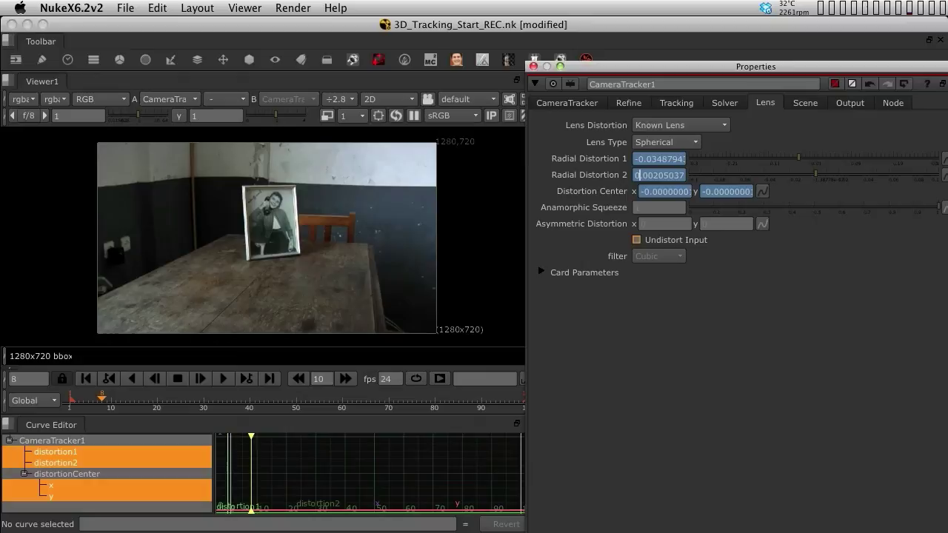
pyautogui.click(637, 240)
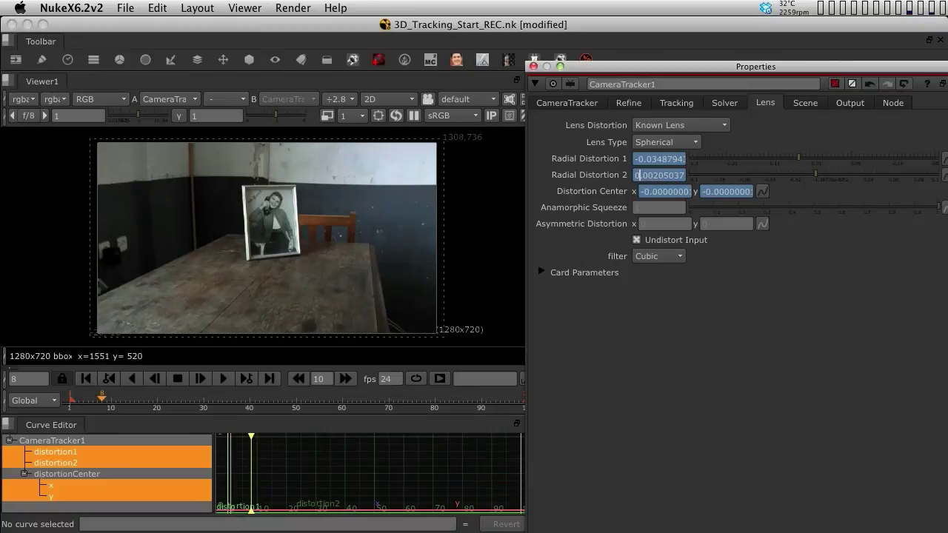
# - Enable Preview Features in the CameraTracker's Tracking settings, with the Properties window placed clear of the footage
pyautogui.moveTo(704, 67); pyautogui.dragTo(267, 137)
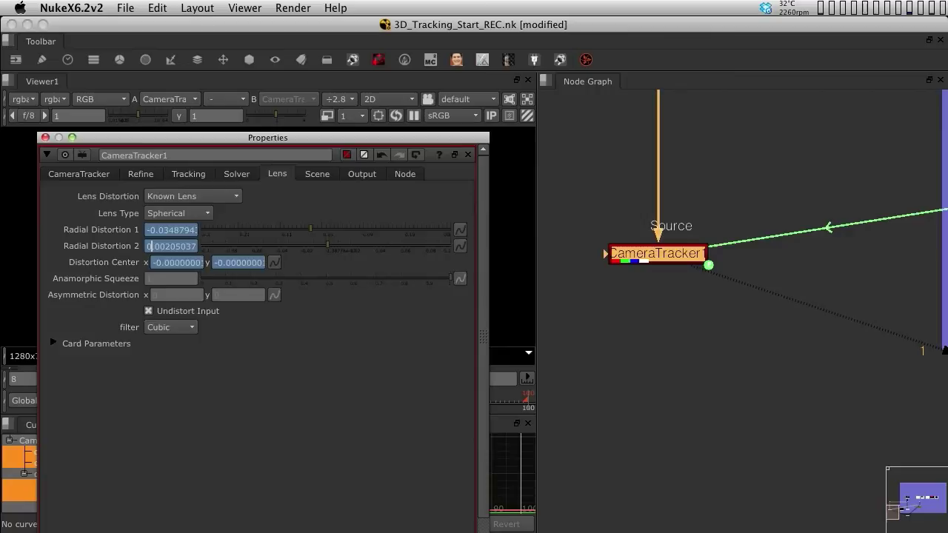
pyautogui.click(188, 174)
pyautogui.moveTo(296, 138); pyautogui.dragTo(771, 81)
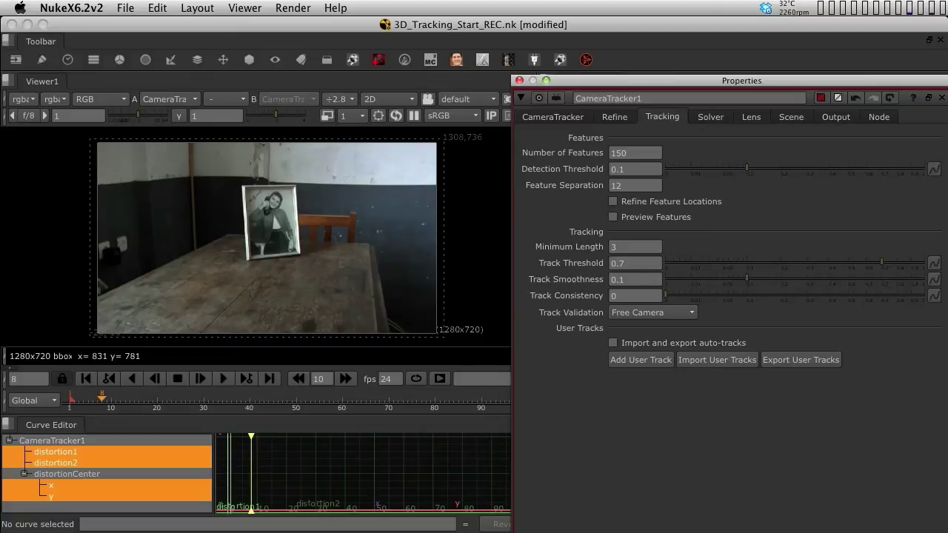
pyautogui.click(613, 217)
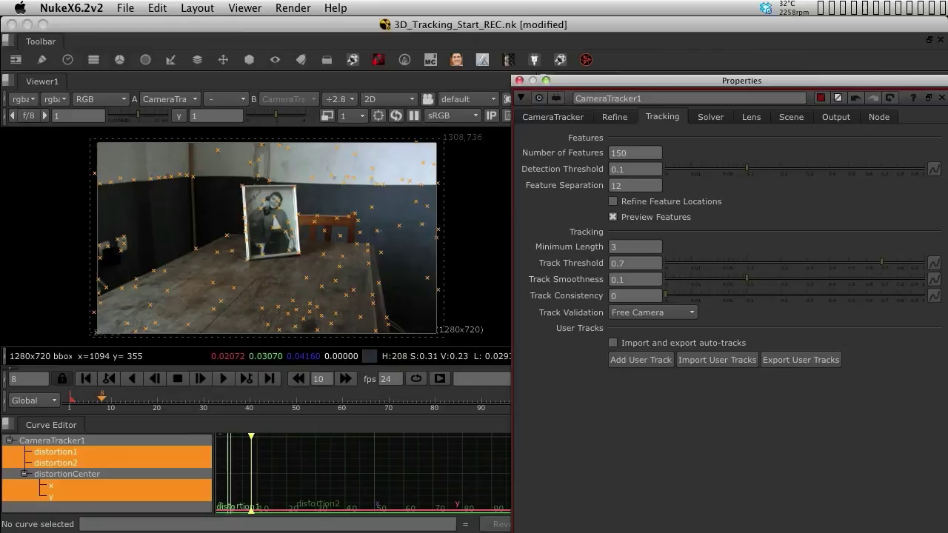
# - Maximize the Viewer and enlarge the footage beside the CameraTracker properties to inspect the previewed feature points
pyautogui.click(493, 196)
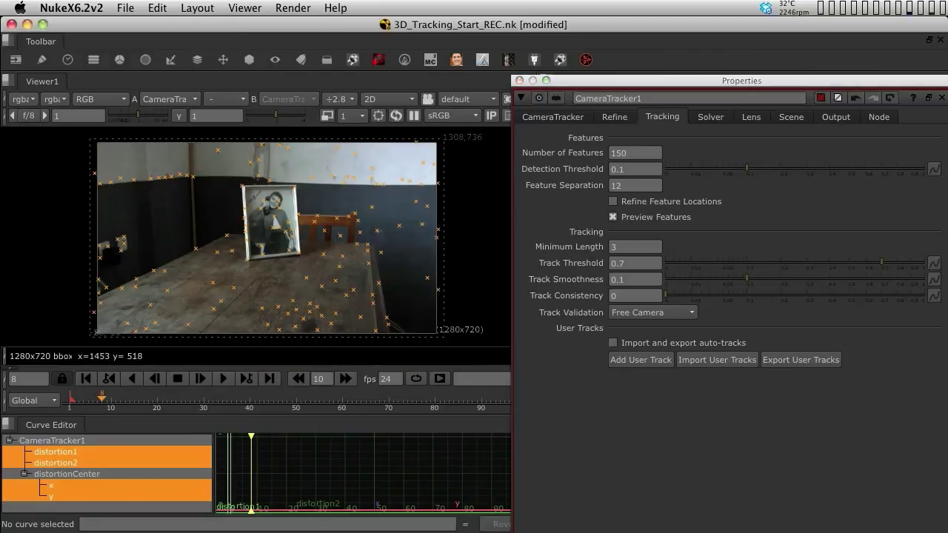
pyautogui.press('space')
pyautogui.scroll(5, 286, 337)
pyautogui.moveTo(286, 355); pyautogui.dragTo(355, 257, button='middle')
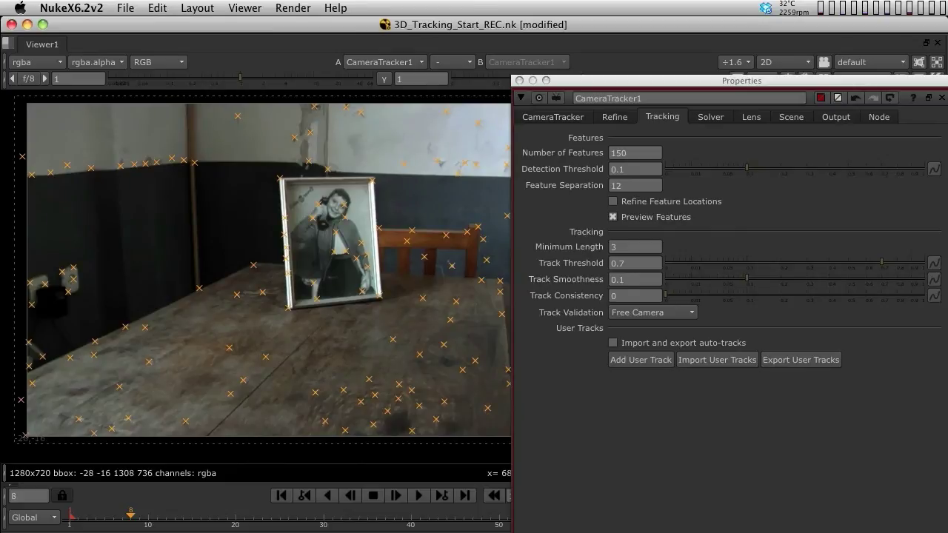
pyautogui.moveTo(741, 80); pyautogui.dragTo(763, 53)
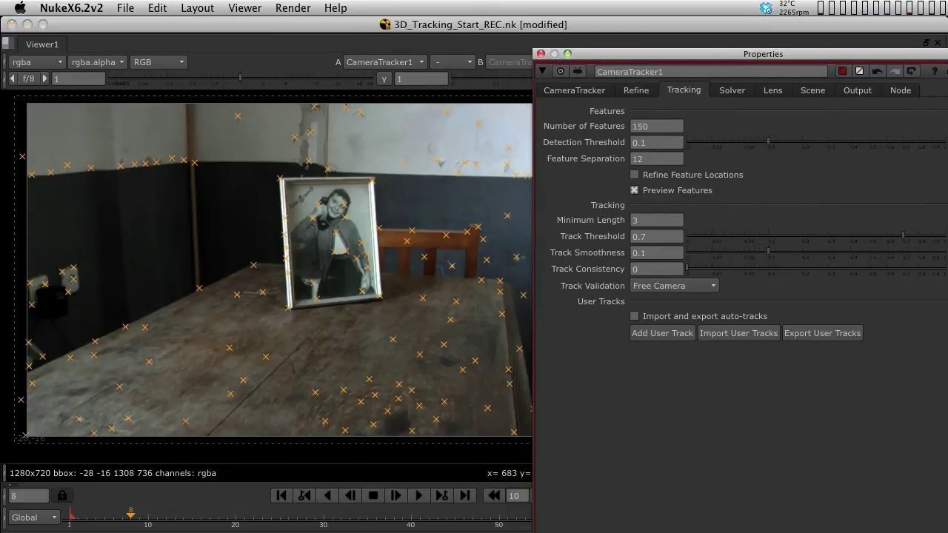
# - Raise the Number of Features to 300 and on to 600, and run through the footage to check the previewed features
pyautogui.doubleClick(641, 127)
pyautogui.write('300')
pyautogui.press('Return')
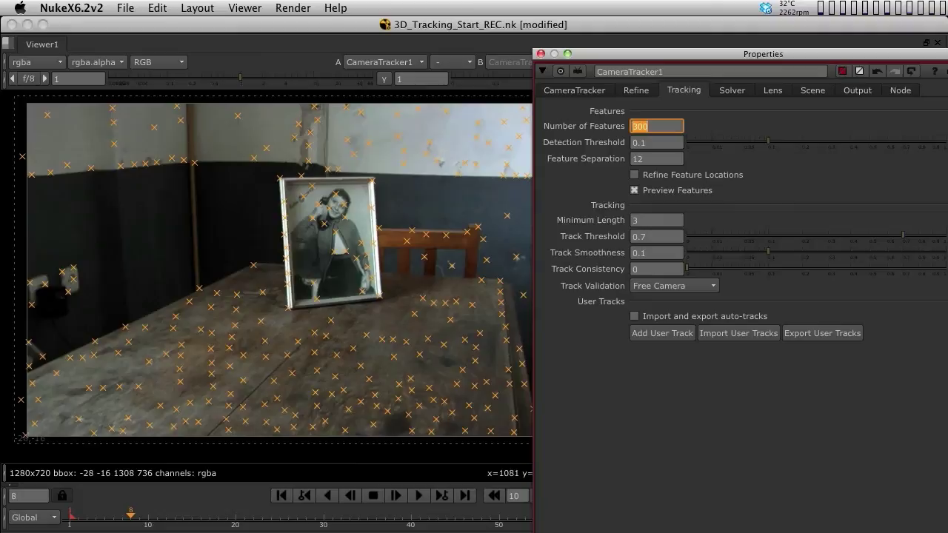
pyautogui.write('600')
pyautogui.press('Return')
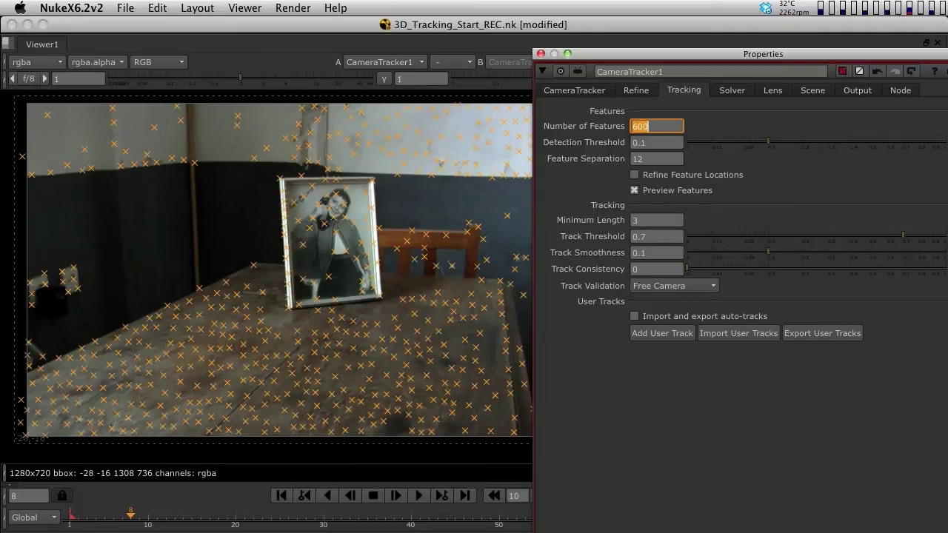
pyautogui.moveTo(157, 516); pyautogui.dragTo(183, 516)
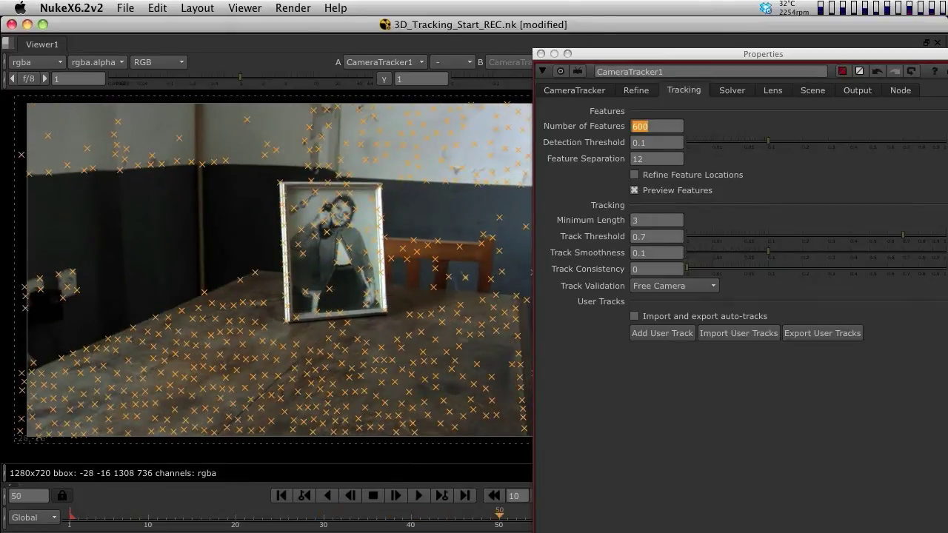
pyautogui.press('j')
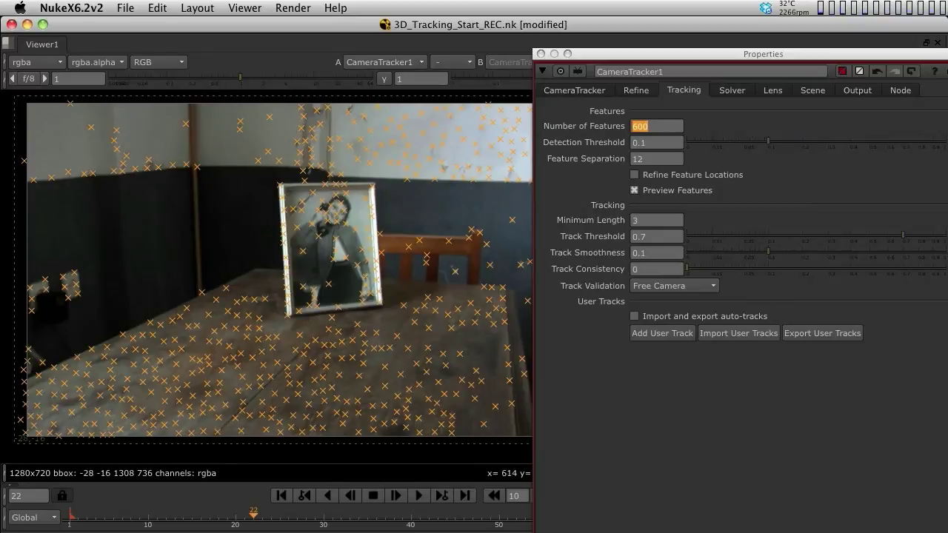
# - Check the previewed features at frame 31, with the Properties window shifted to uncover more of the footage
pyautogui.moveTo(289, 516); pyautogui.dragTo(333, 516)
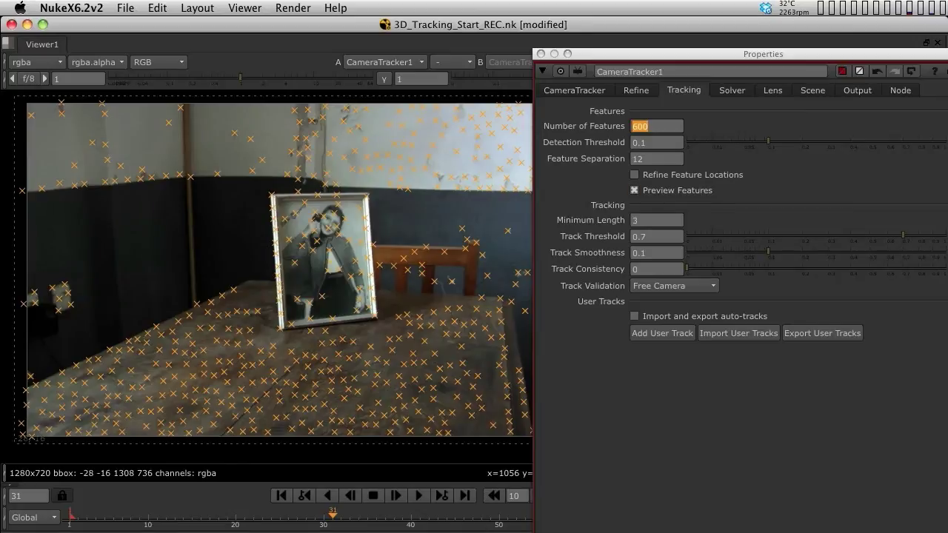
pyautogui.click(652, 126)
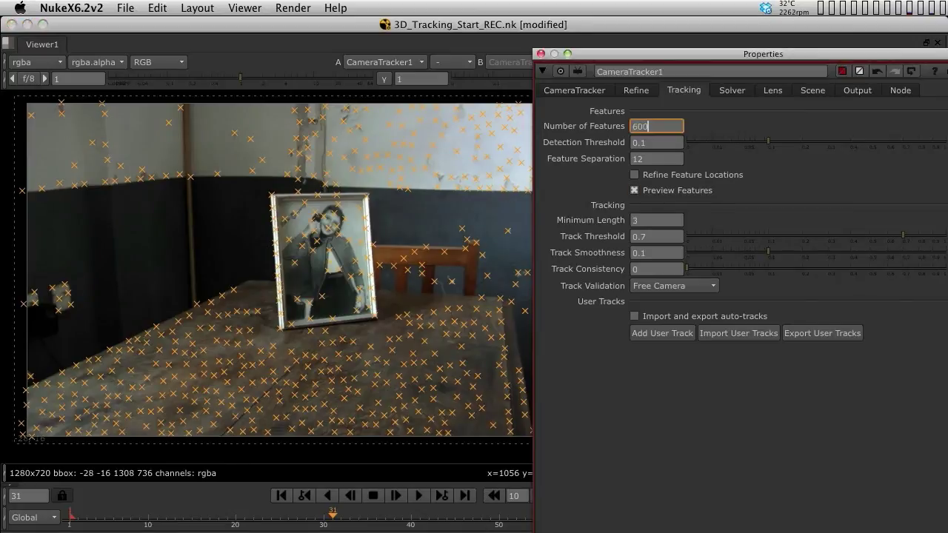
pyautogui.doubleClick(643, 126)
pyautogui.moveTo(667, 54); pyautogui.dragTo(719, 55)
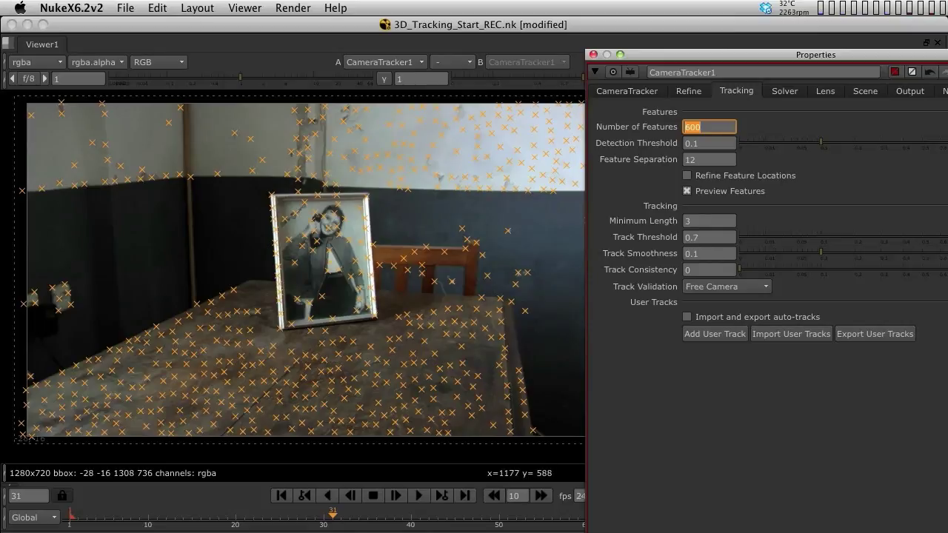
pyautogui.click(700, 159)
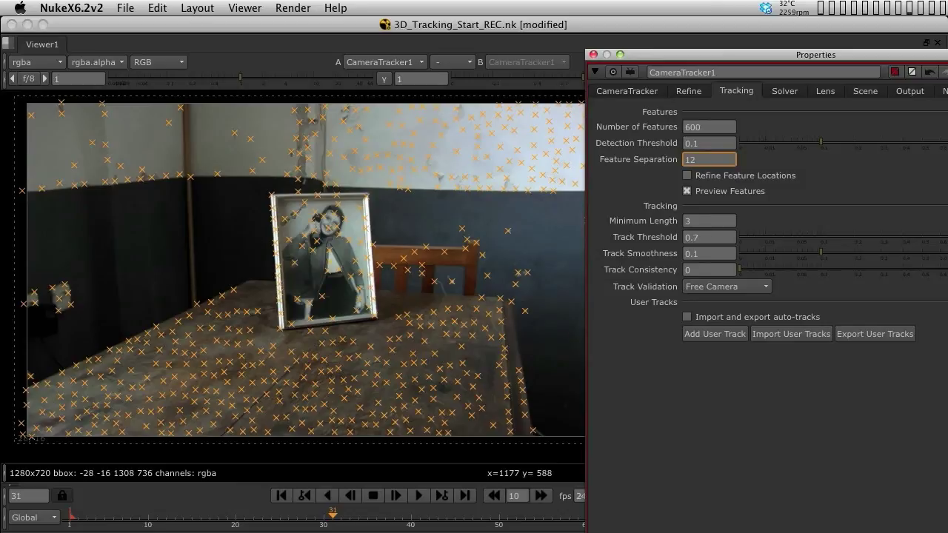
# - Try Detection Threshold values of 0.68 and 0.31 on the previewed features, and reset the threshold to its default
pyautogui.moveTo(821, 142); pyautogui.dragTo(947, 142)
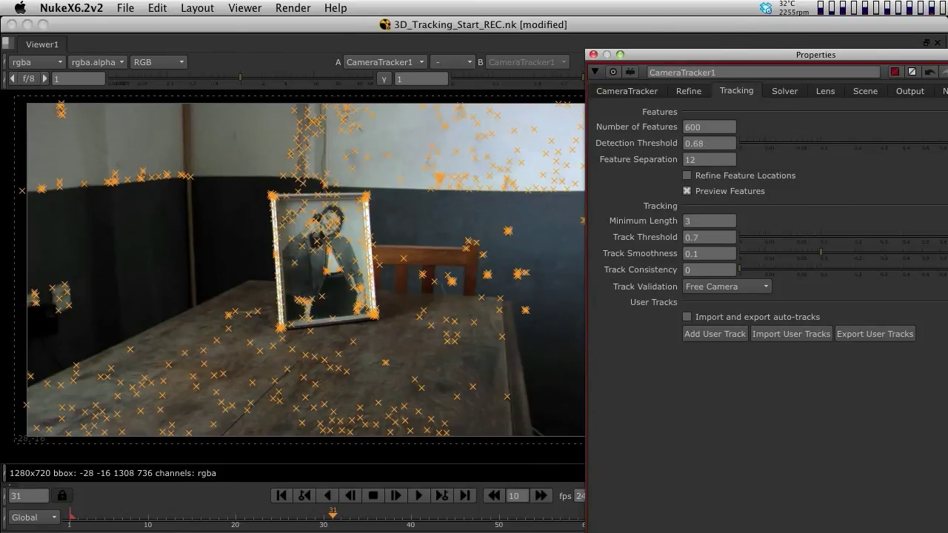
pyautogui.moveTo(815, 54); pyautogui.dragTo(737, 53)
pyautogui.moveTo(874, 141); pyautogui.dragTo(805, 141)
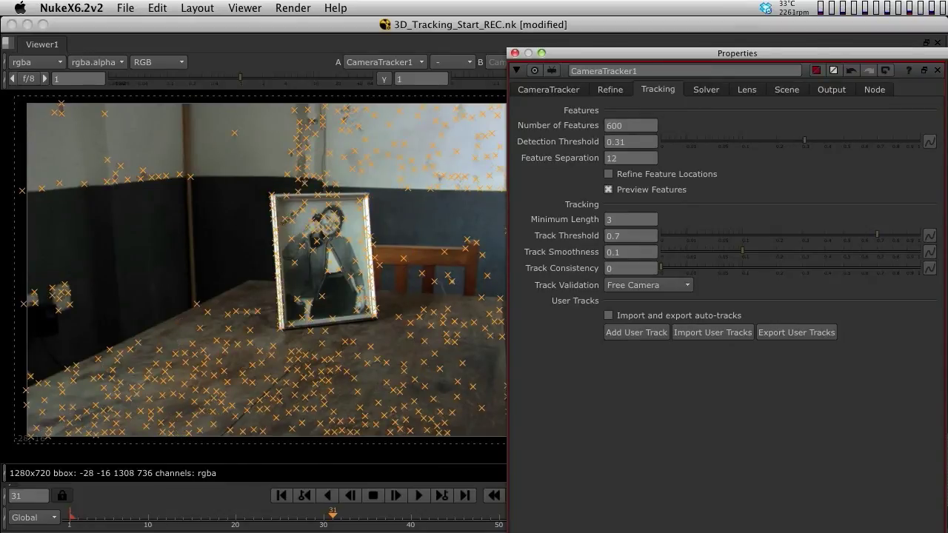
pyautogui.rightClick(647, 142)
pyautogui.click(694, 198)
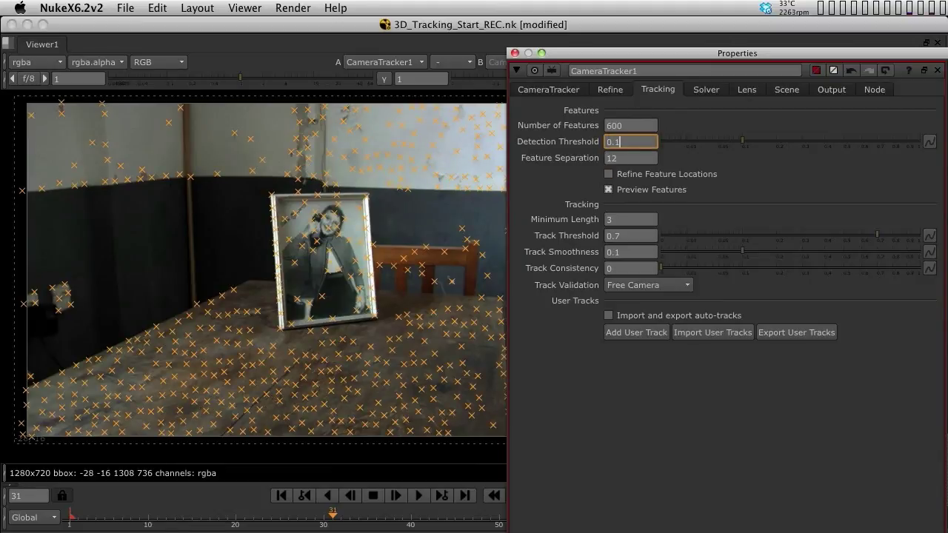
# - Raise the Feature Separation gradually to 21 to test a wider spread of the previewed features
pyautogui.click(634, 159)
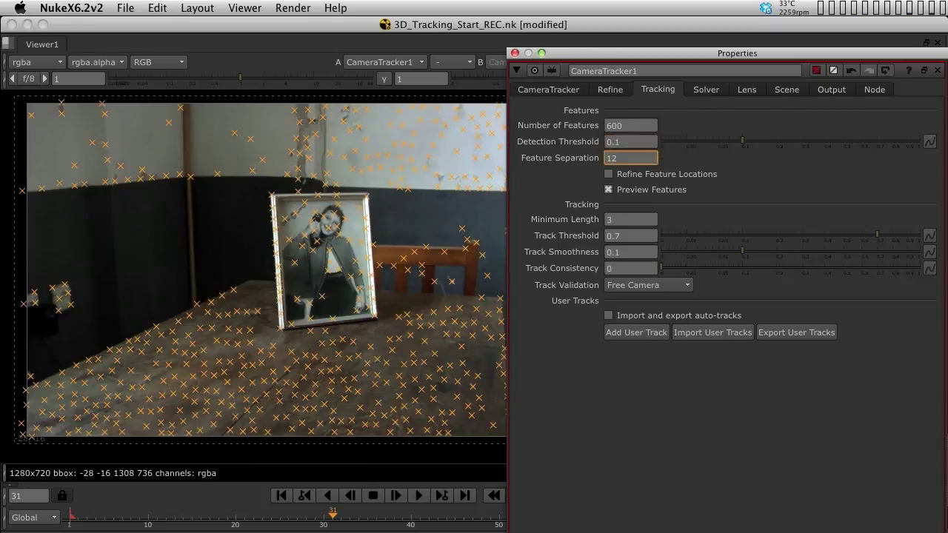
pyautogui.press('Up')
pyautogui.press('Up')
pyautogui.press('Up')
pyautogui.press('Up')
pyautogui.press('Up')
pyautogui.press('Up')
pyautogui.press('Up')
pyautogui.press('Up')
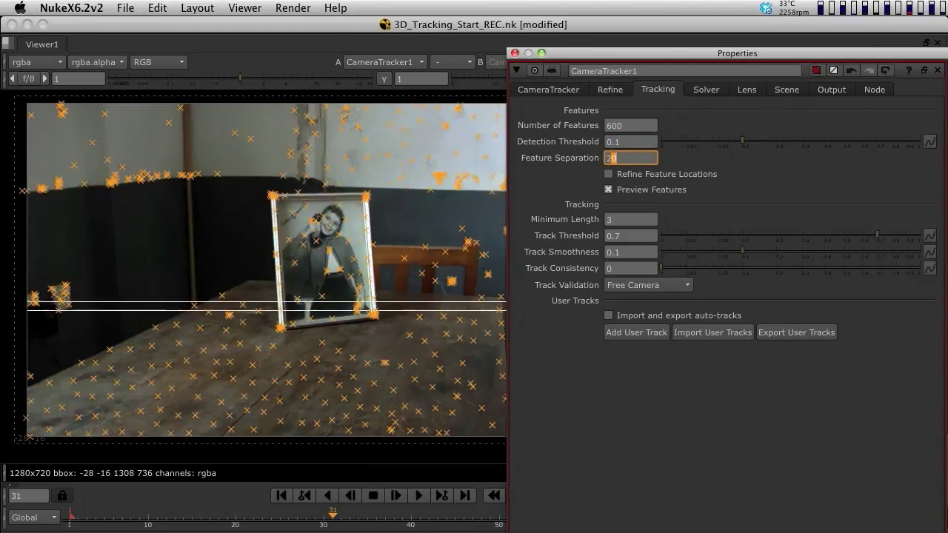
pyautogui.press('Up')
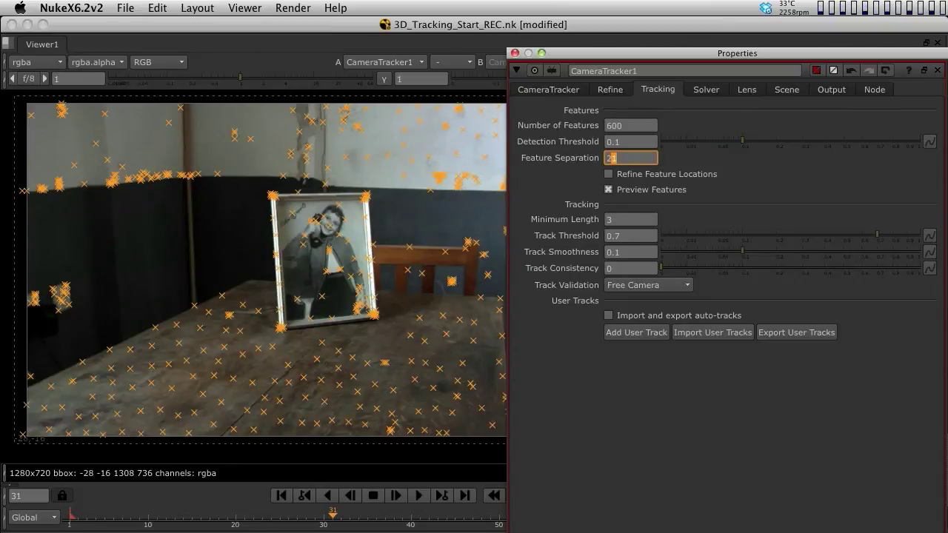
# - Lower the Feature Separation gradually to 3 to test a tighter spacing of the previewed features
pyautogui.press('Down')
pyautogui.press('Down')
pyautogui.press('Down')
pyautogui.press('Down')
pyautogui.press('Down')
pyautogui.press('Down')
pyautogui.press('Down')
pyautogui.press('Down')
pyautogui.press('Down')
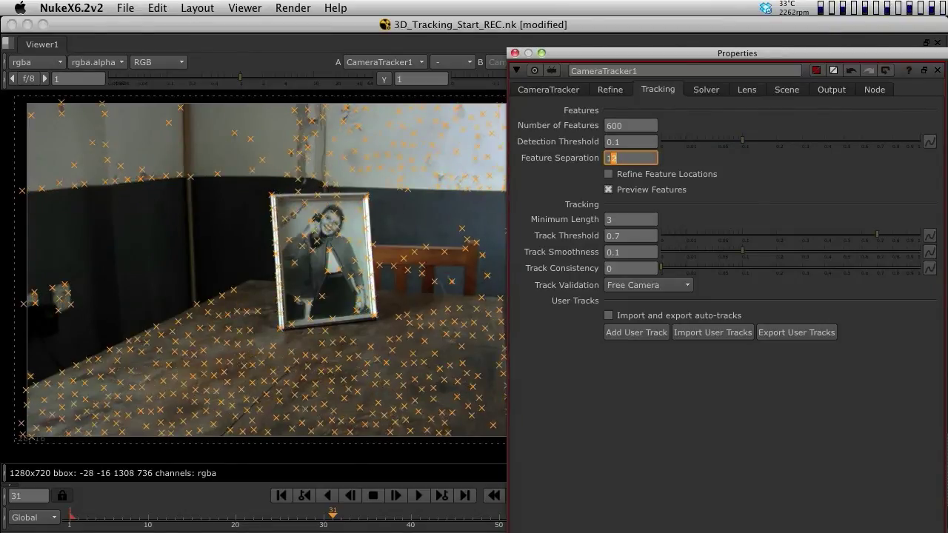
pyautogui.press('Down')
pyautogui.press('Down')
pyautogui.press('Down')
pyautogui.press('Down')
pyautogui.press('Down')
pyautogui.press('Down')
pyautogui.press('Down')
pyautogui.press('Down')
pyautogui.press('Down')
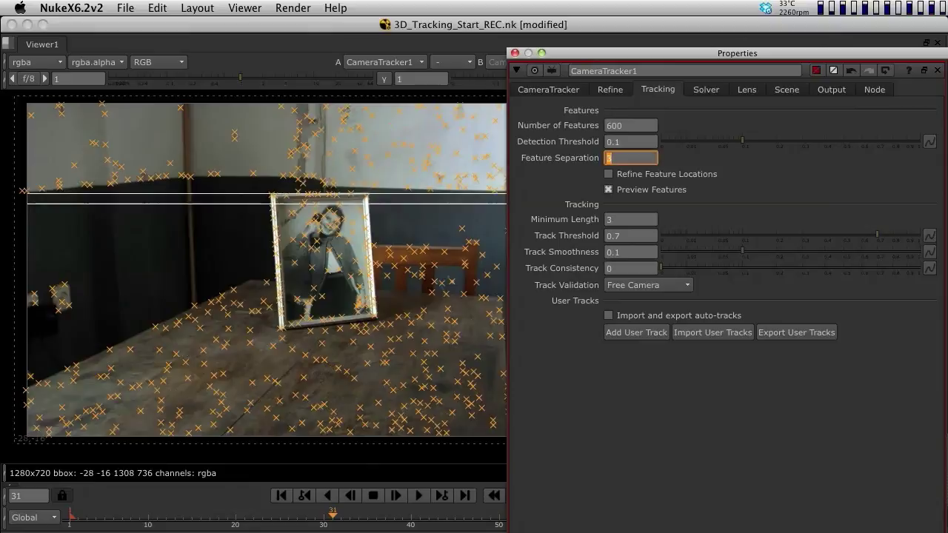
# - Set the Feature Separation to 8
pyautogui.press('Up')
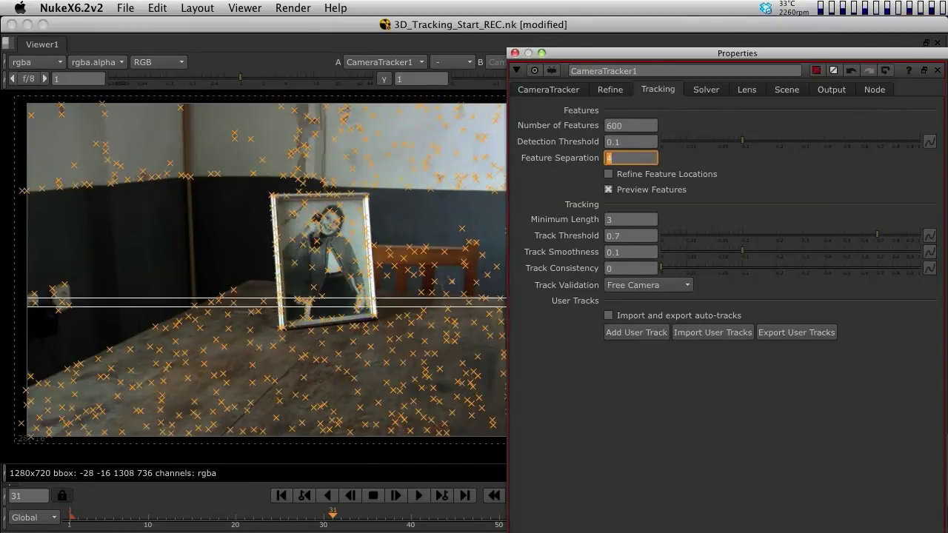
pyautogui.press('Up')
pyautogui.press('Up')
pyautogui.press('Up')
pyautogui.press('Up')
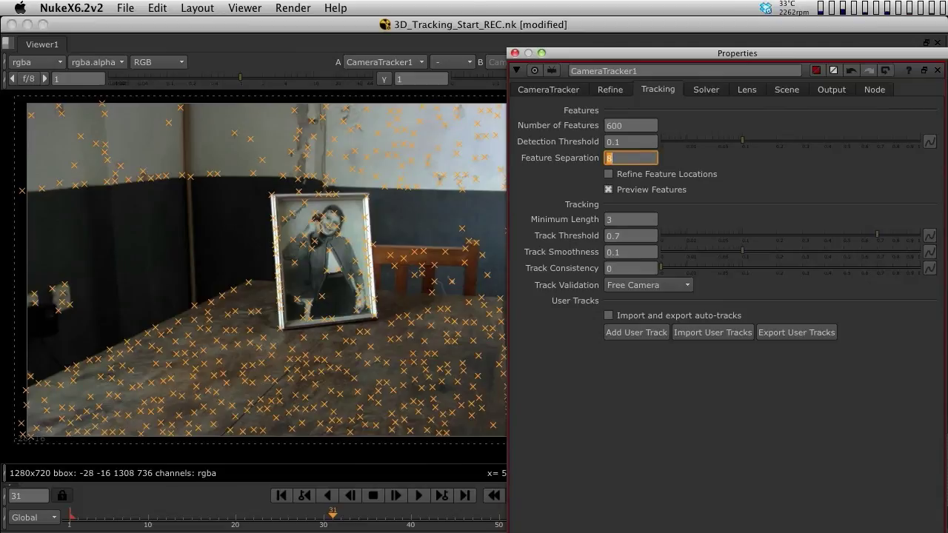
# - Uncover more of the footage and run through several frames to check the feature preview across the shot
pyautogui.moveTo(667, 54); pyautogui.dragTo(779, 43)
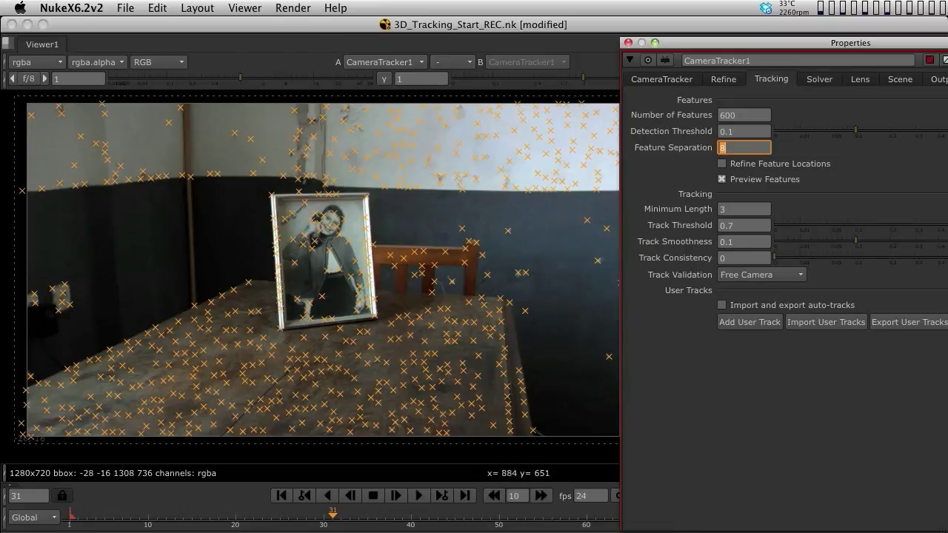
pyautogui.click(157, 515)
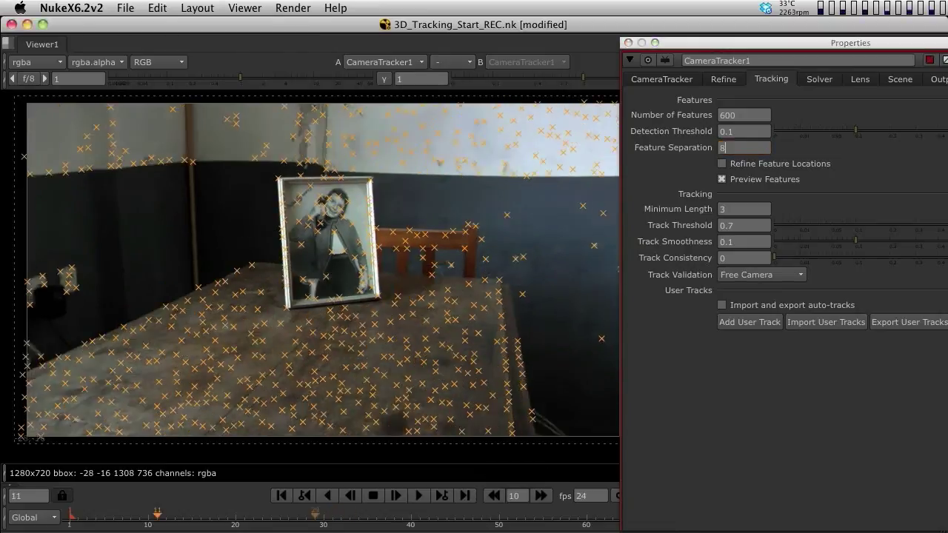
pyautogui.click(316, 515)
pyautogui.click(429, 516)
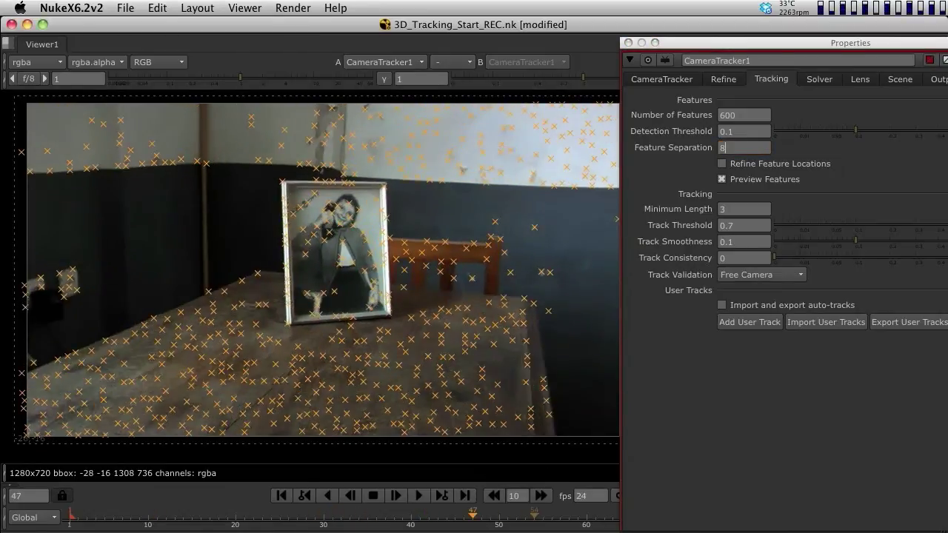
pyautogui.moveTo(578, 515); pyautogui.dragTo(429, 516)
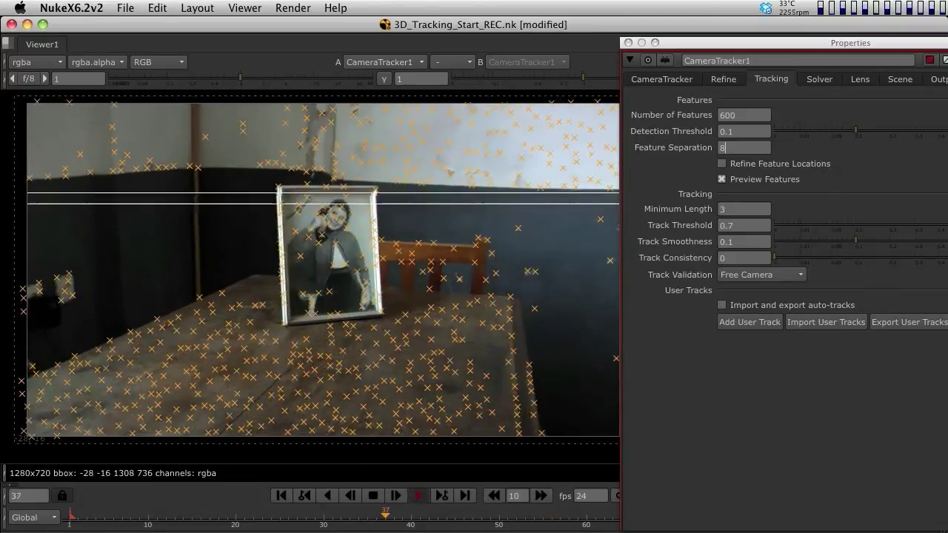
pyautogui.press('l')
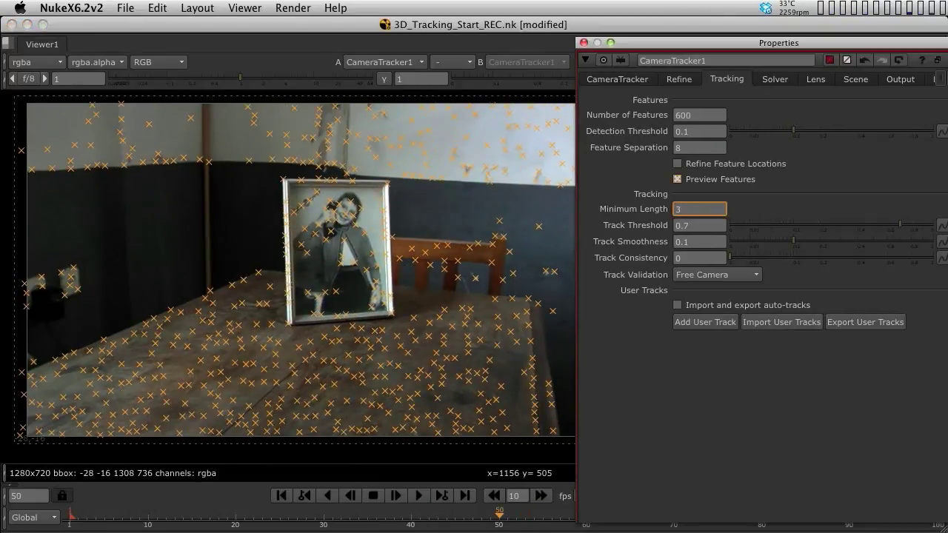
# - Track the features over the source clip range and scrub through the footage to review the tracks
pyautogui.click(617, 80)
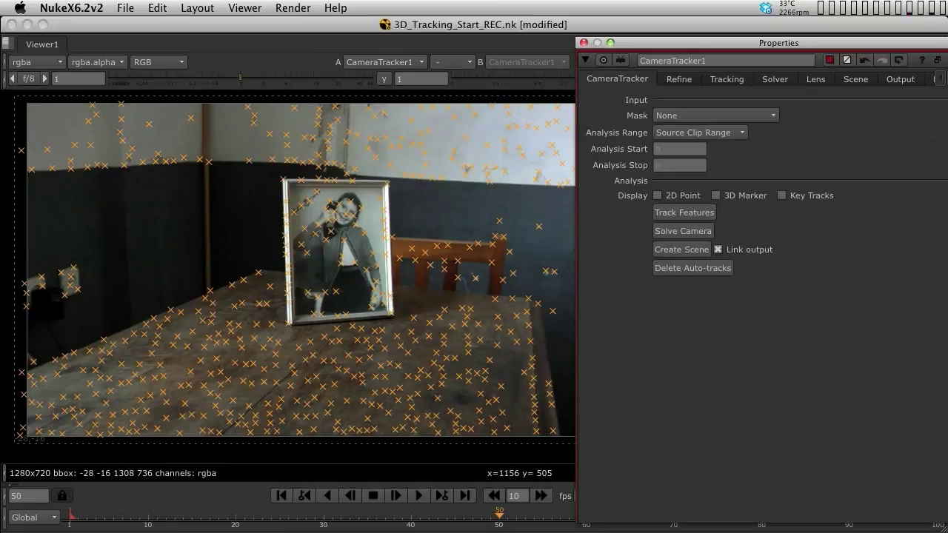
pyautogui.click(684, 212)
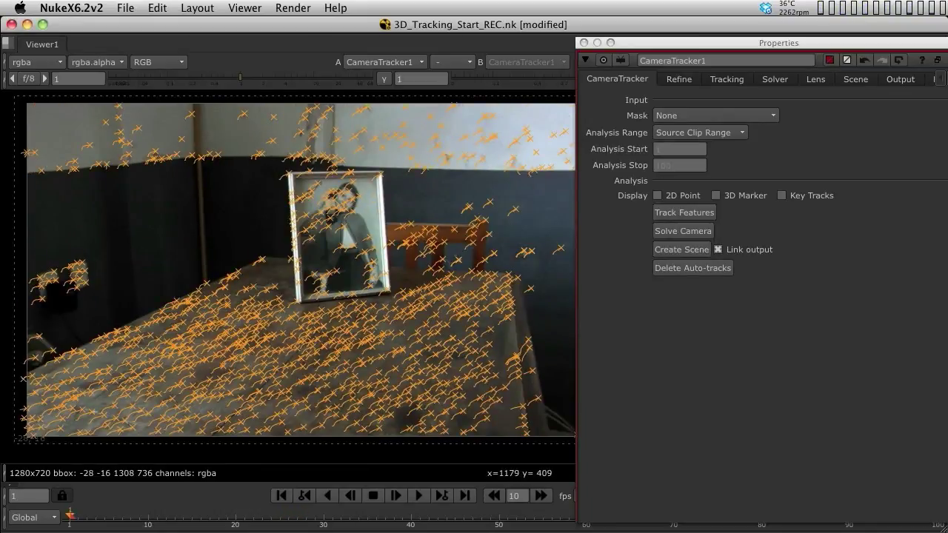
pyautogui.moveTo(210, 517); pyautogui.dragTo(349, 517)
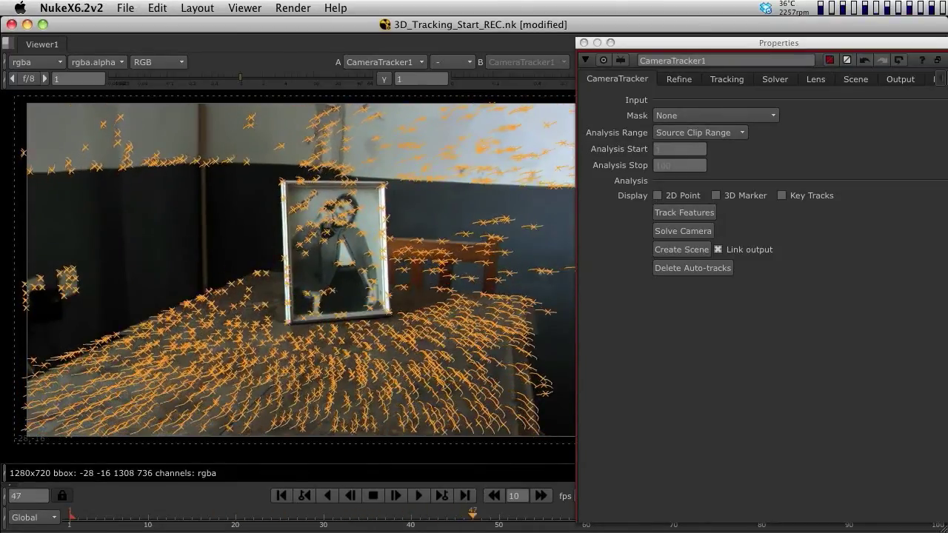
pyautogui.moveTo(570, 516); pyautogui.dragTo(517, 516)
# - Inspect the tracks along the picture frame's bottom edge close up, with the Properties window moved aside
pyautogui.moveTo(652, 43); pyautogui.dragTo(833, 52)
pyautogui.moveTo(585, 236); pyautogui.dragTo(641, 241, button='middle')
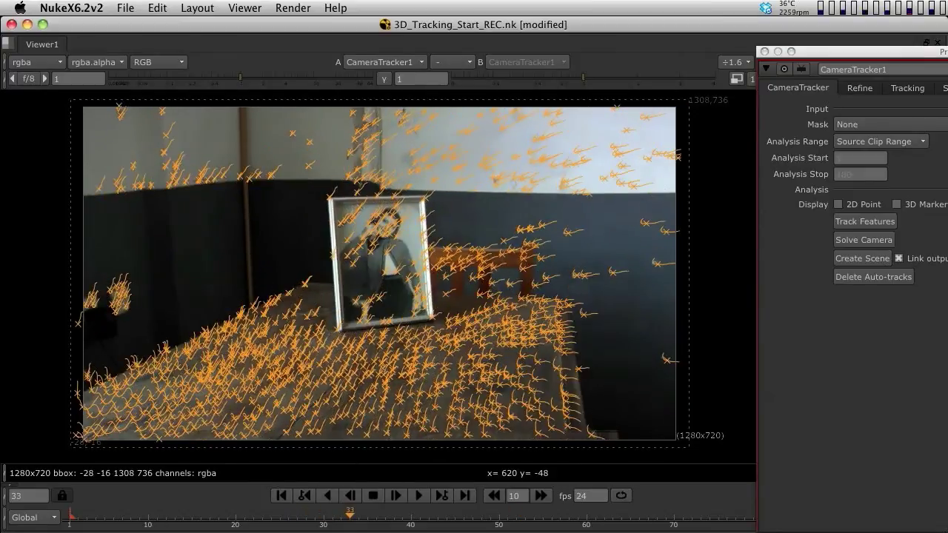
pyautogui.scroll(10, 347, 363)
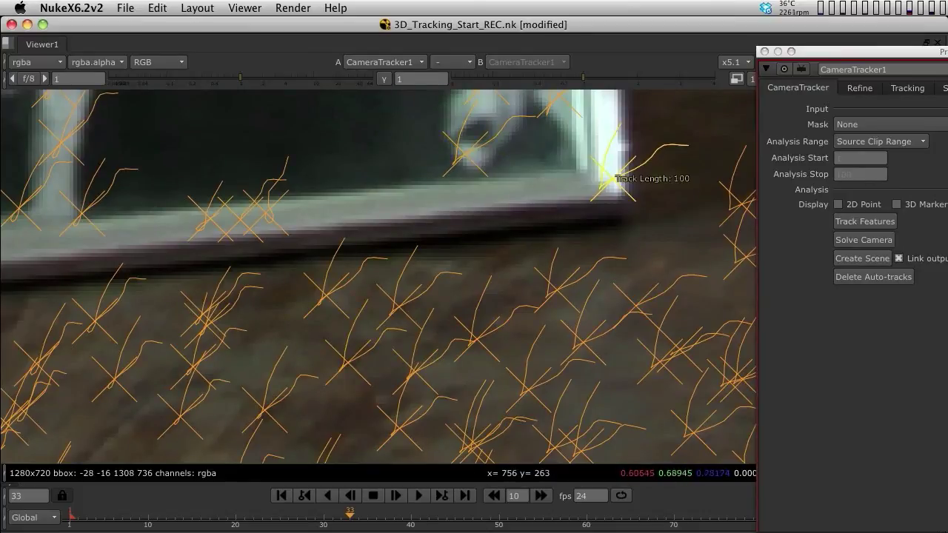
pyautogui.moveTo(349, 213); pyautogui.dragTo(565, 204, button='middle')
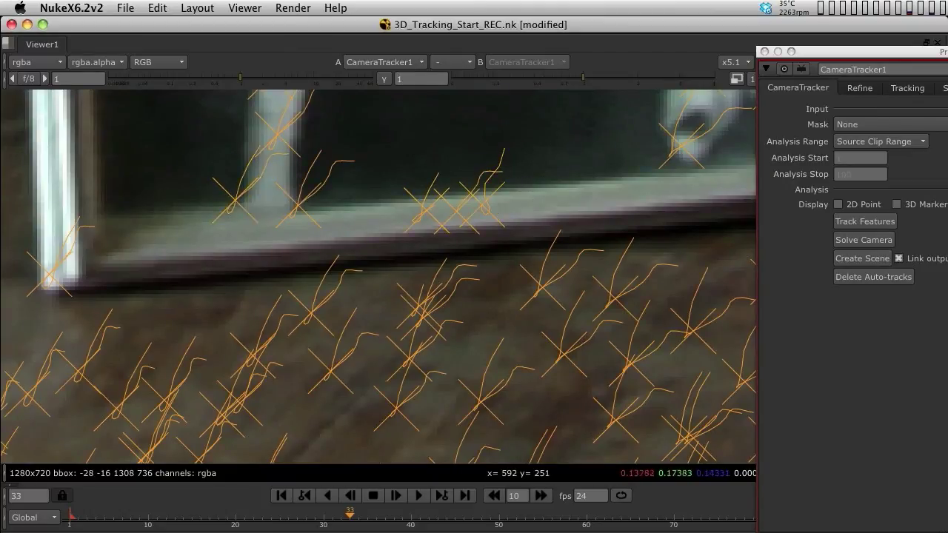
pyautogui.moveTo(235, 200); pyautogui.dragTo(506, 170, button='middle')
pyautogui.scroll(-10, 396, 221)
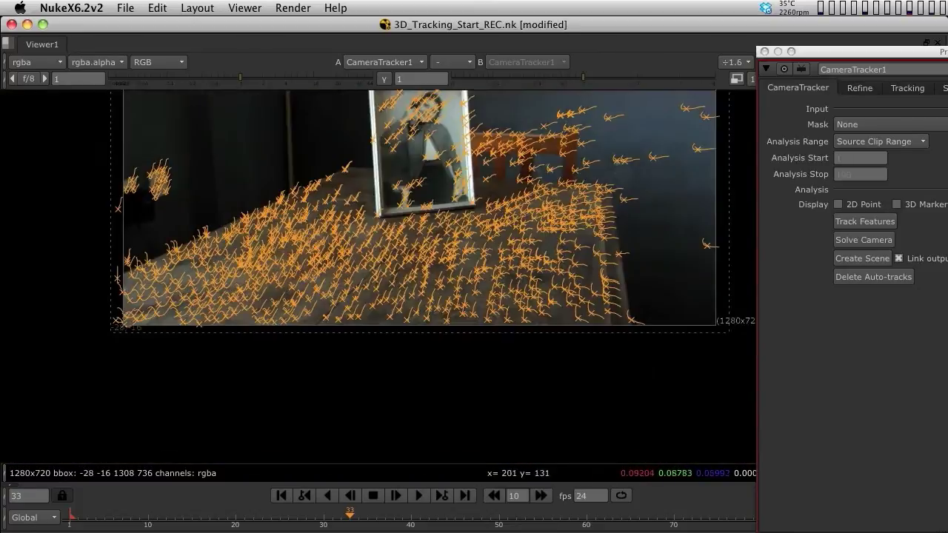
# - Play the footage close up on the framed photo and step backward to compare the motion of its tracks
pyautogui.moveTo(389, 208); pyautogui.dragTo(323, 314, button='middle')
pyautogui.moveTo(479, 261); pyautogui.dragTo(488, 272, button='middle')
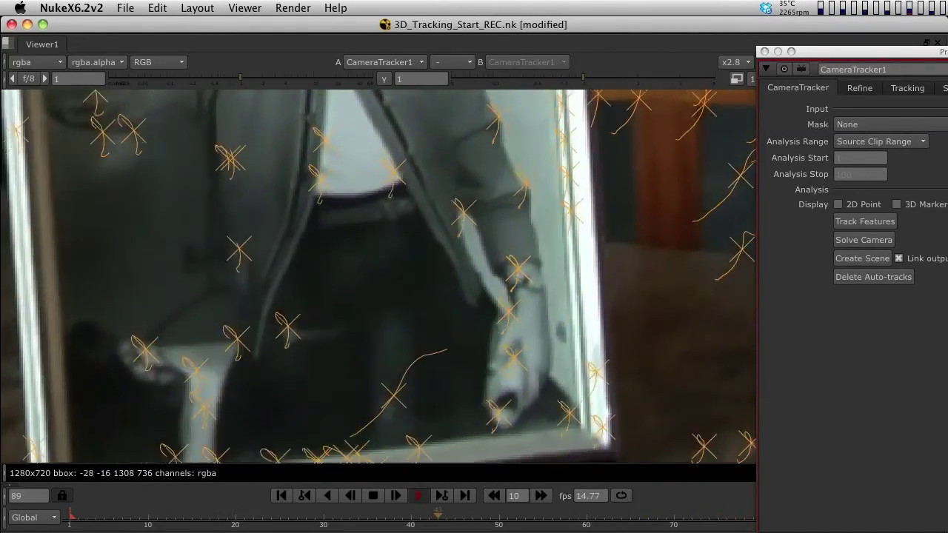
pyautogui.press('k')
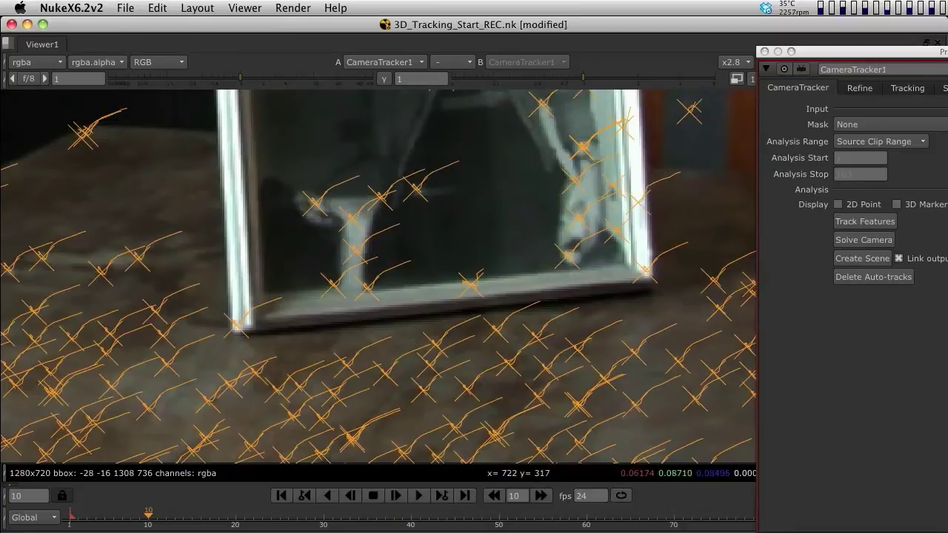
pyautogui.moveTo(517, 221); pyautogui.dragTo(488, 282, button='middle')
pyautogui.scroll(1, 484, 247)
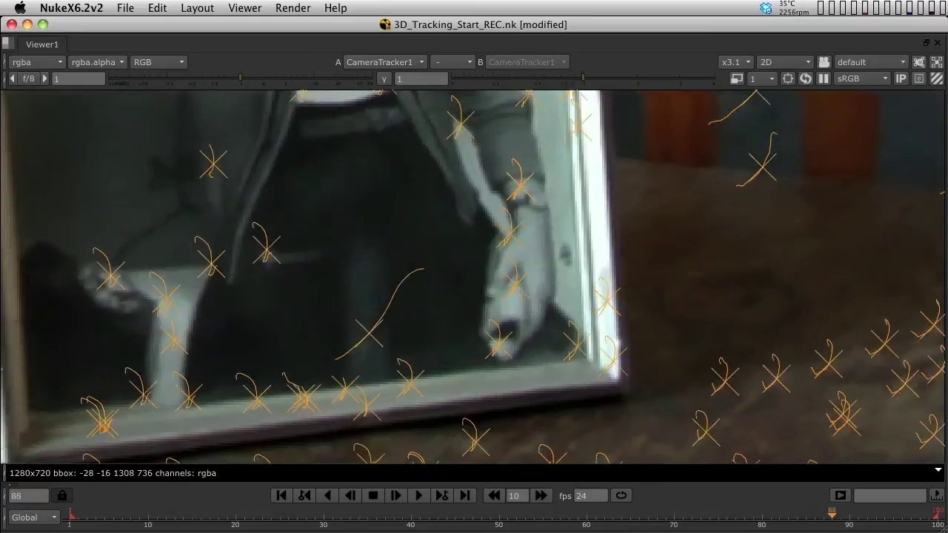
pyautogui.press('Left')
pyautogui.press('Left')
pyautogui.press('Left')
pyautogui.press('Left')
pyautogui.press('Left')
pyautogui.press('Left')
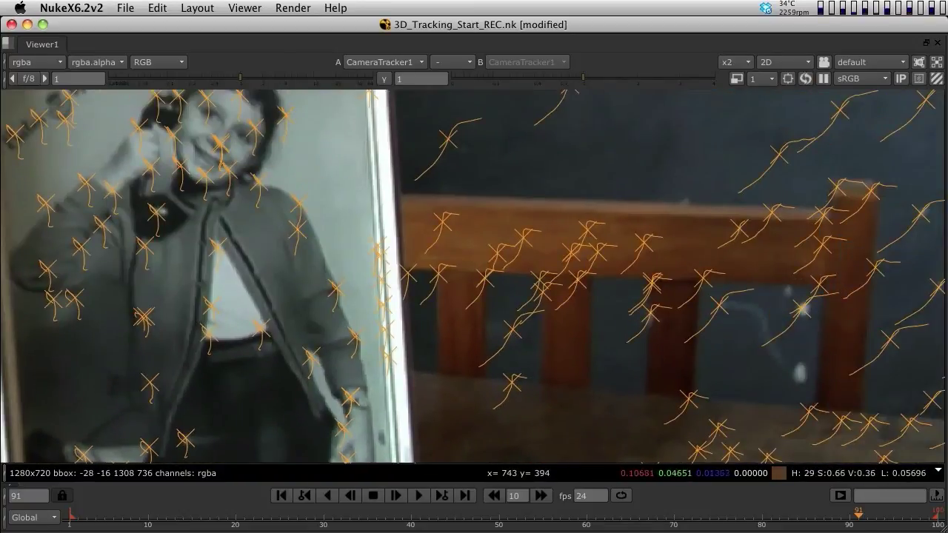
# - Examine the tracks around the photo and the chair, and review the tracks over the whole image
pyautogui.scroll(3, 392, 267)
pyautogui.scroll(-2, 390, 251)
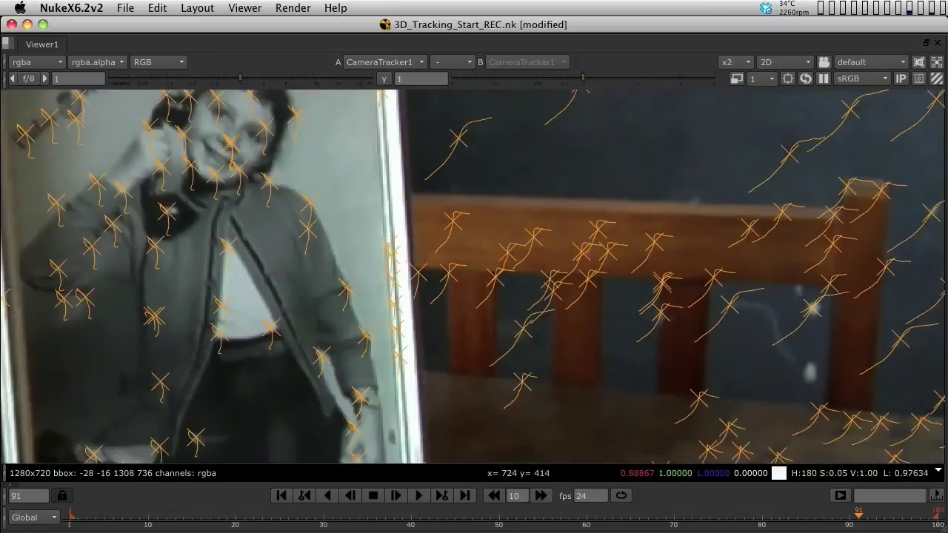
pyautogui.moveTo(385, 231); pyautogui.dragTo(442, 291, button='middle')
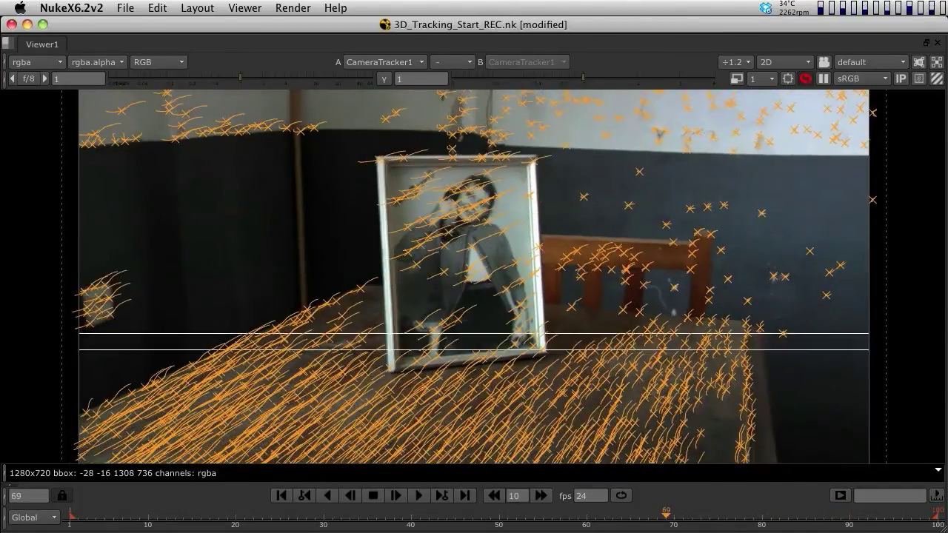
pyautogui.scroll(-3, 516, 398)
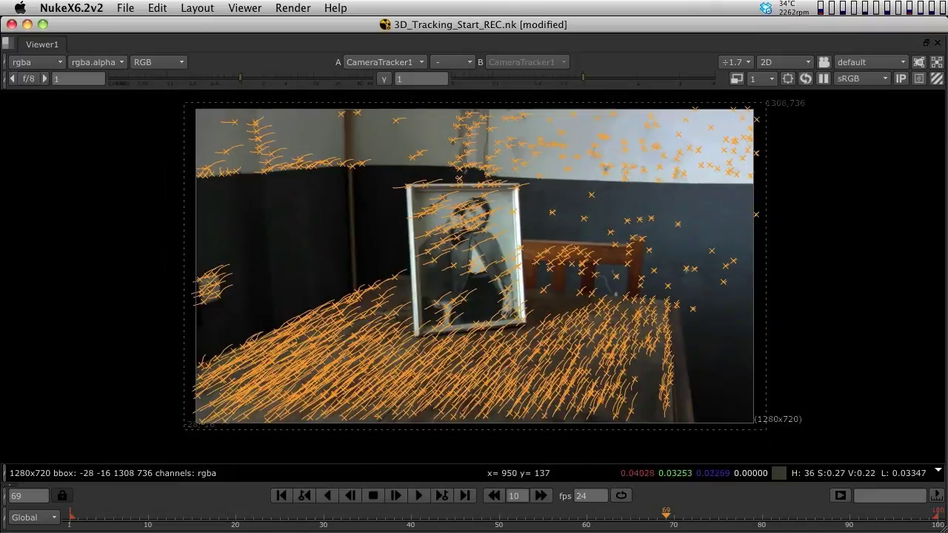